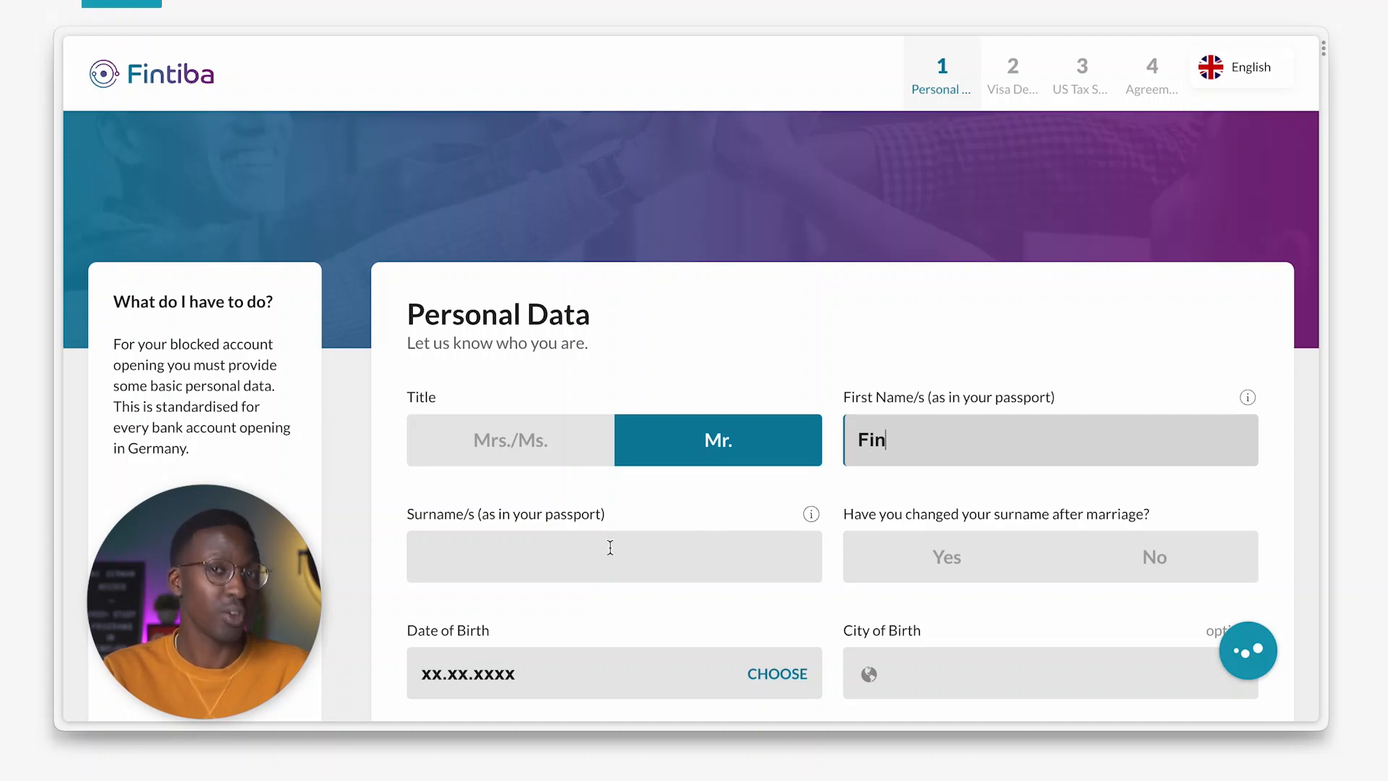
# Enter the passport surname and answer No to whether it changed after marriage.
pyautogui.click(516, 567)
pyautogui.write('Tiba')
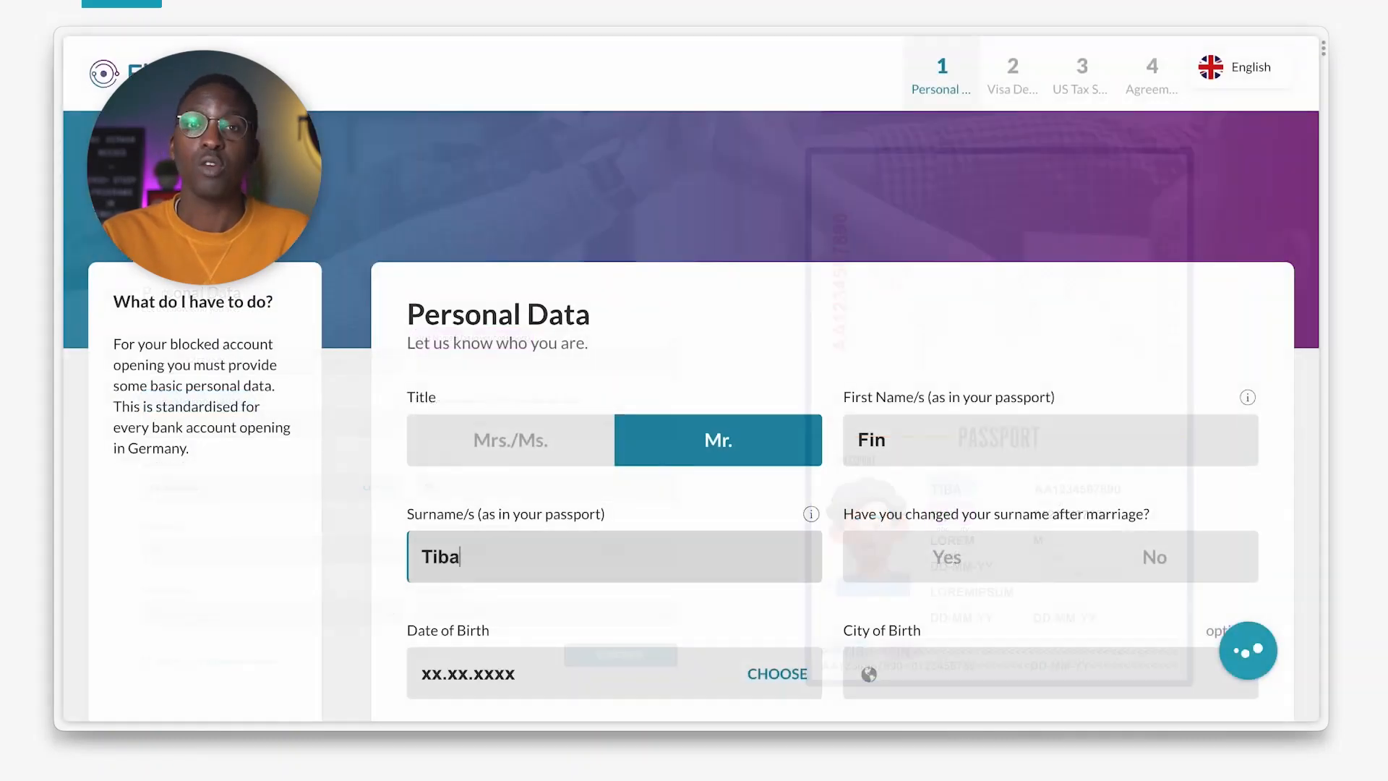
pyautogui.click(956, 566)
pyautogui.scroll(-2, 760, 613)
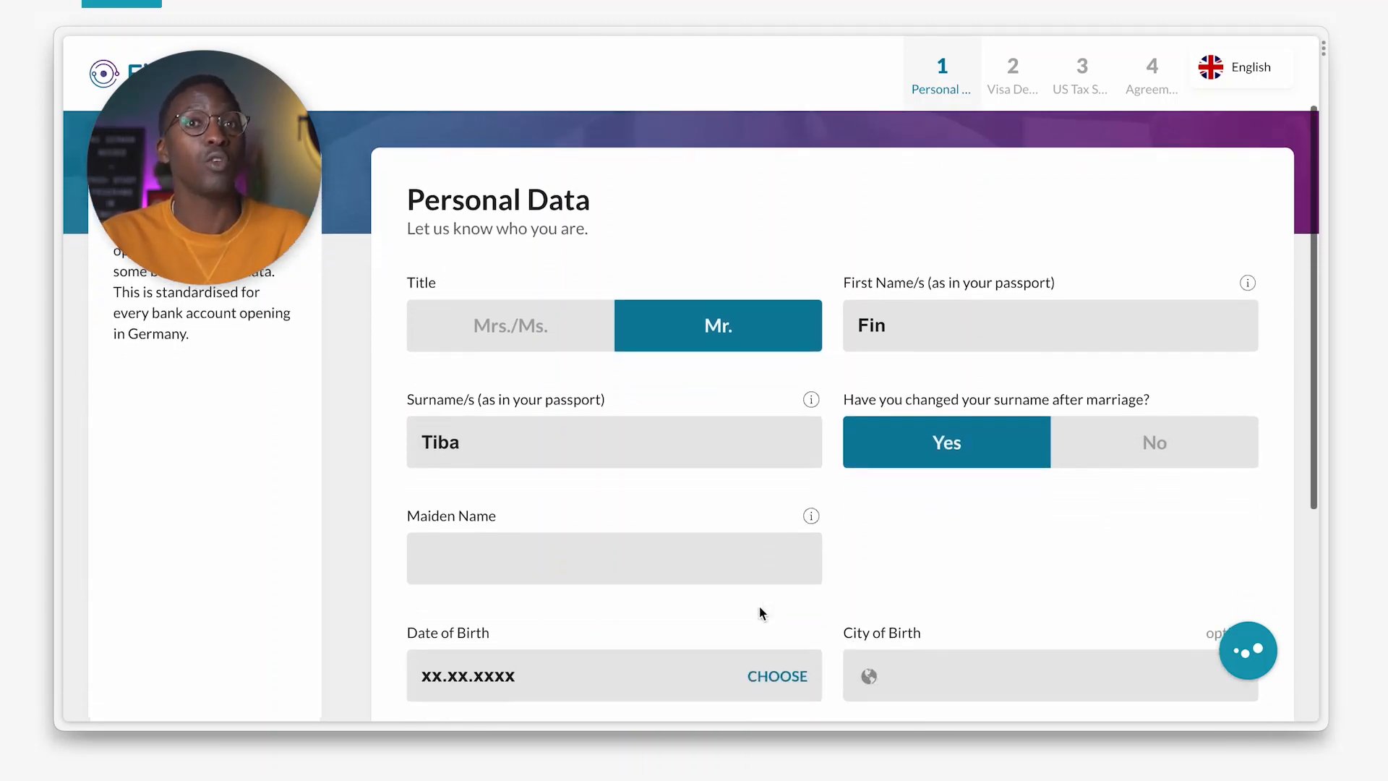
pyautogui.click(488, 550)
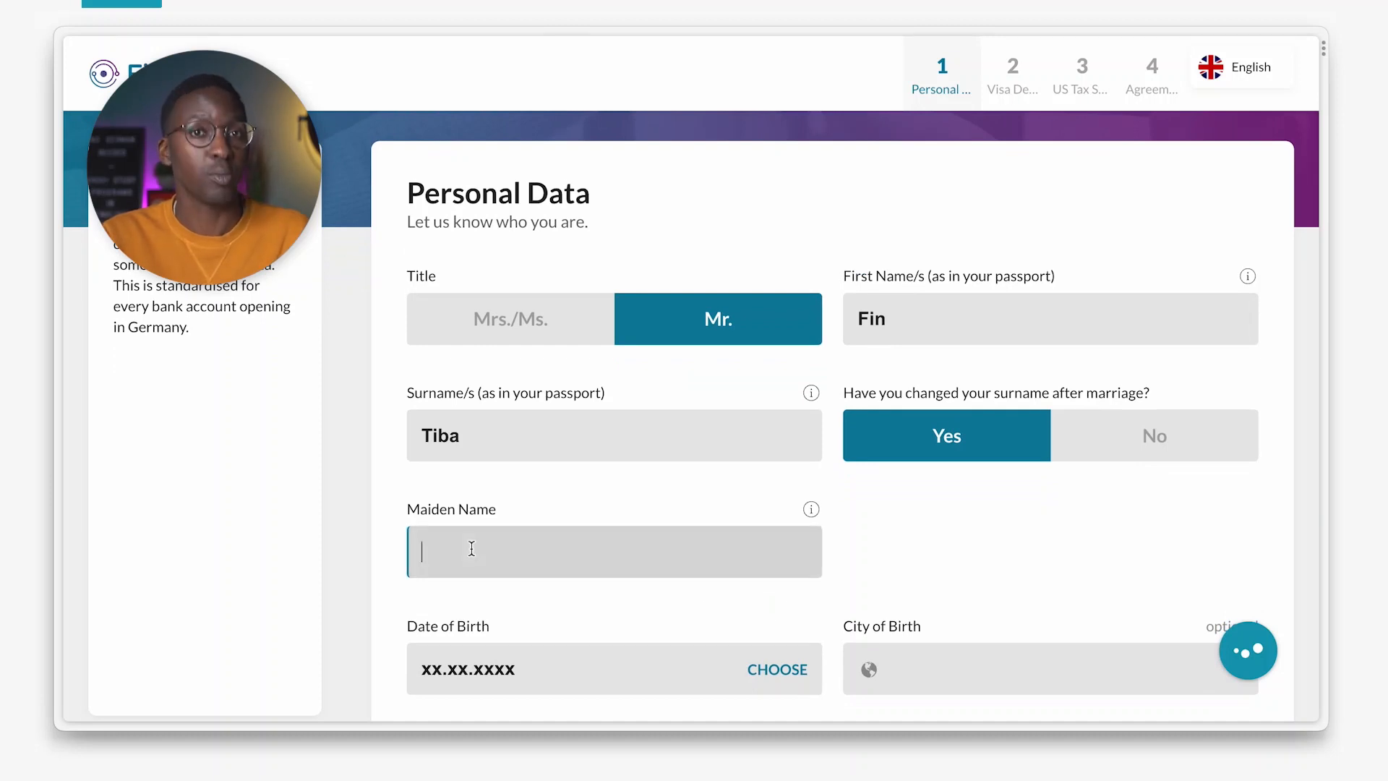
pyautogui.click(1123, 446)
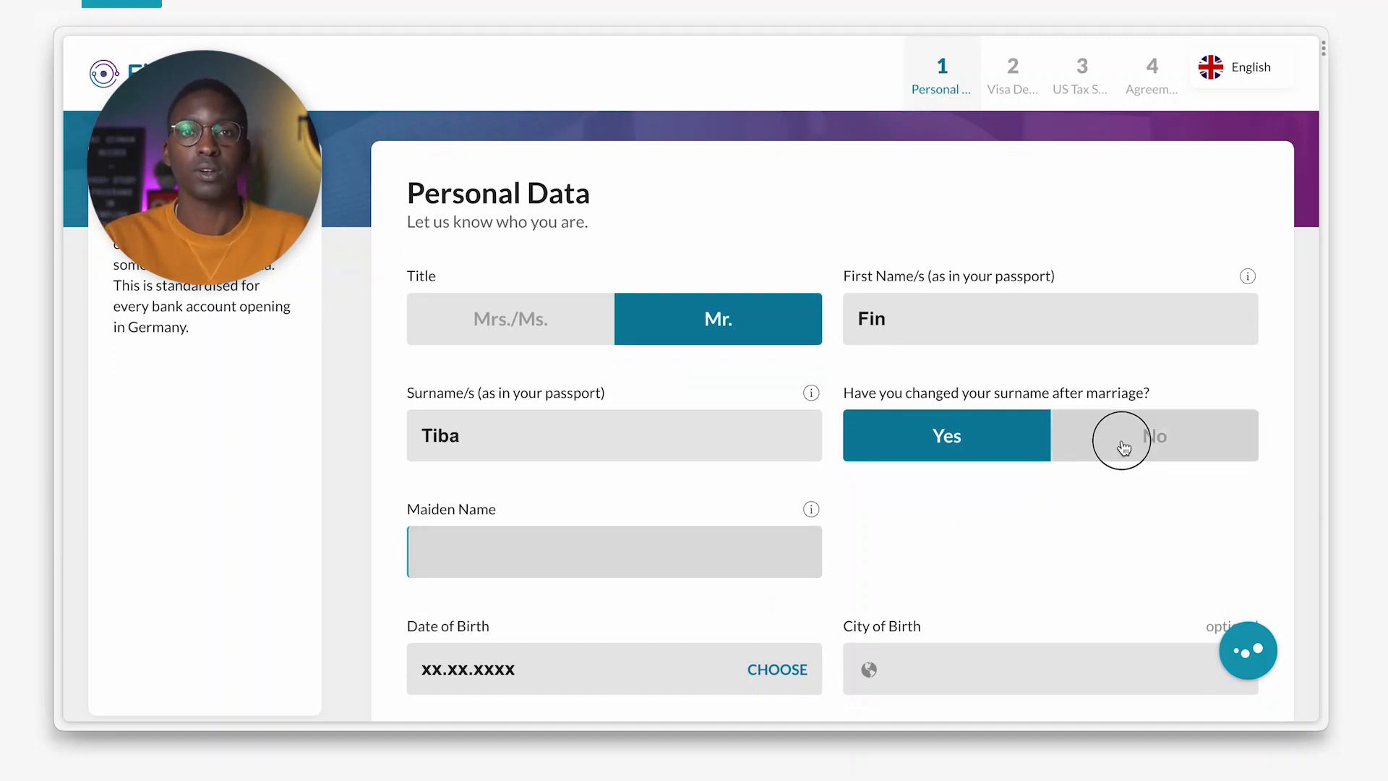
pyautogui.scroll(-2, 754, 499)
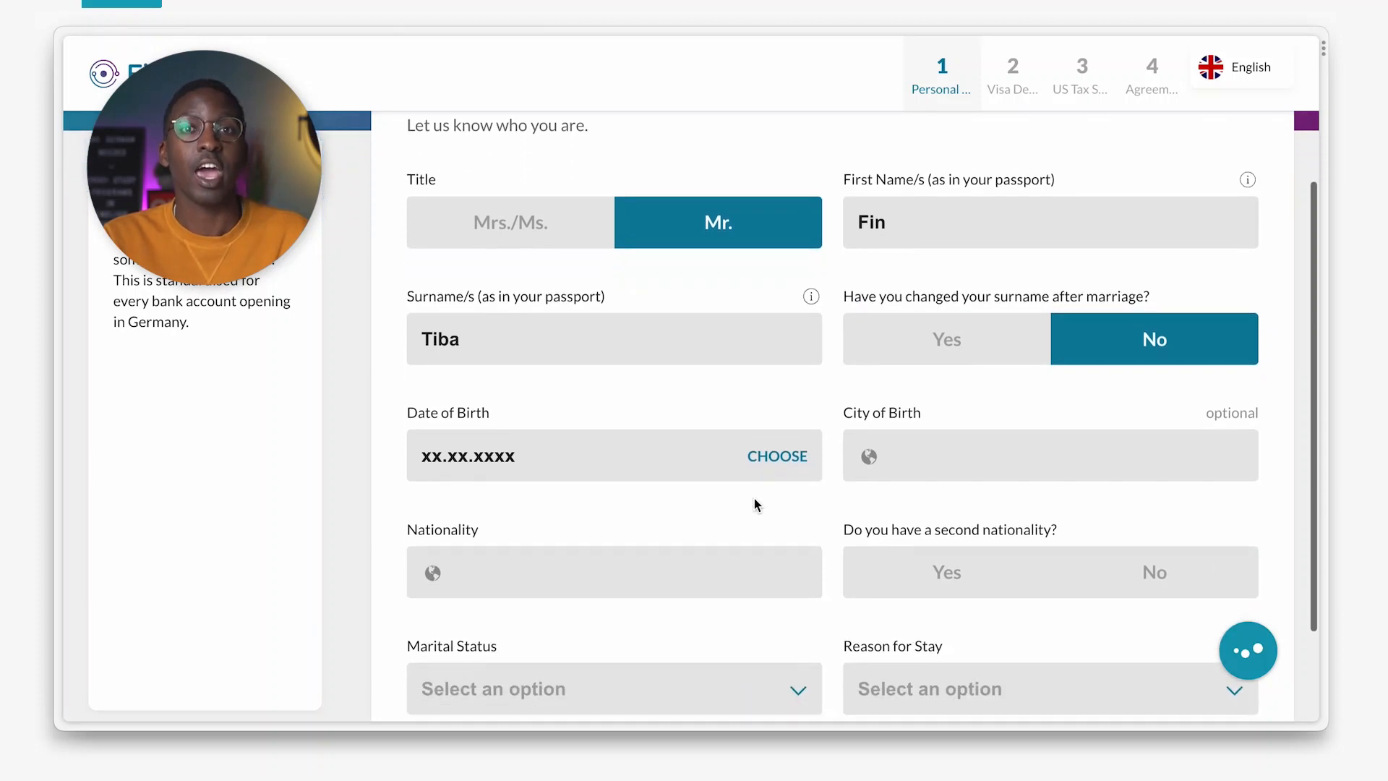
# Enter 01.01.2000 as the date of birth, leaving the calendar picker unchanged.
pyautogui.click(429, 449)
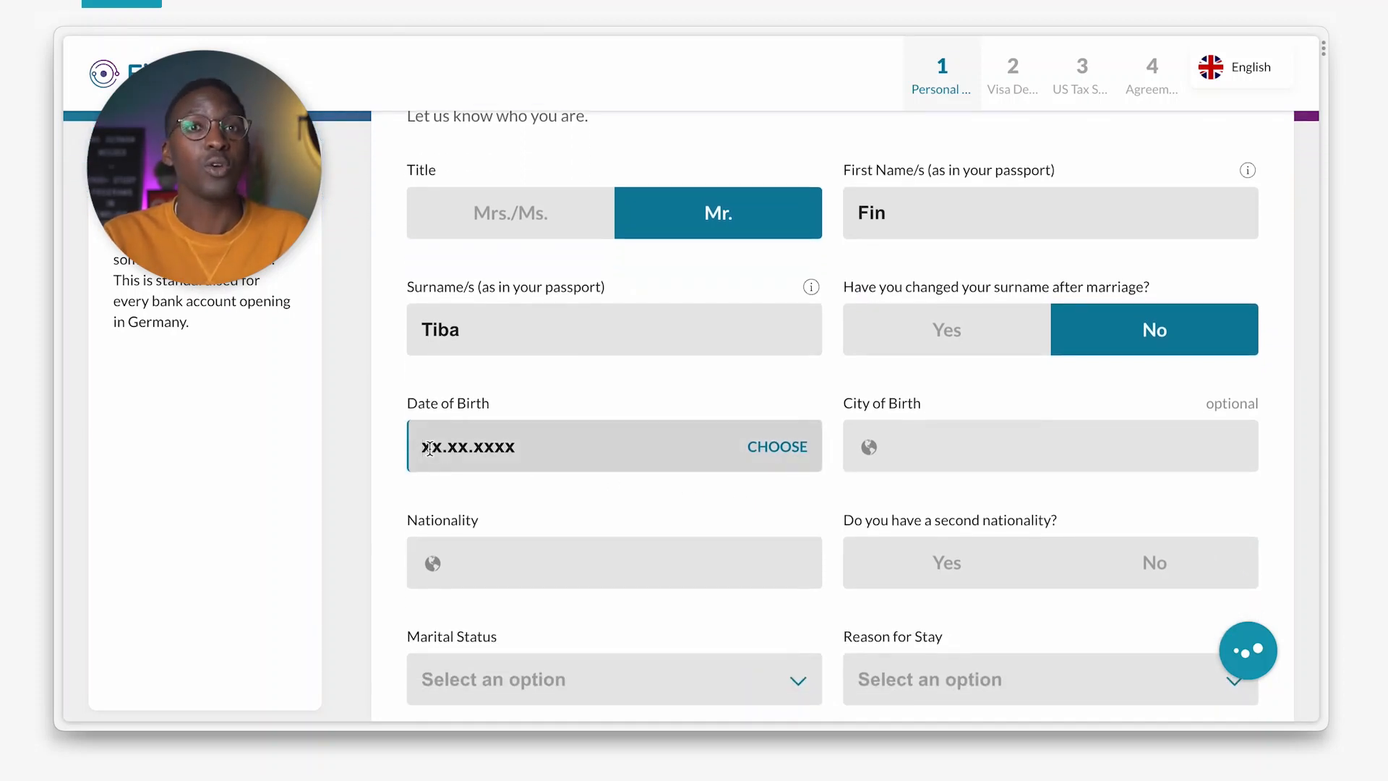
pyautogui.write('01.01.')
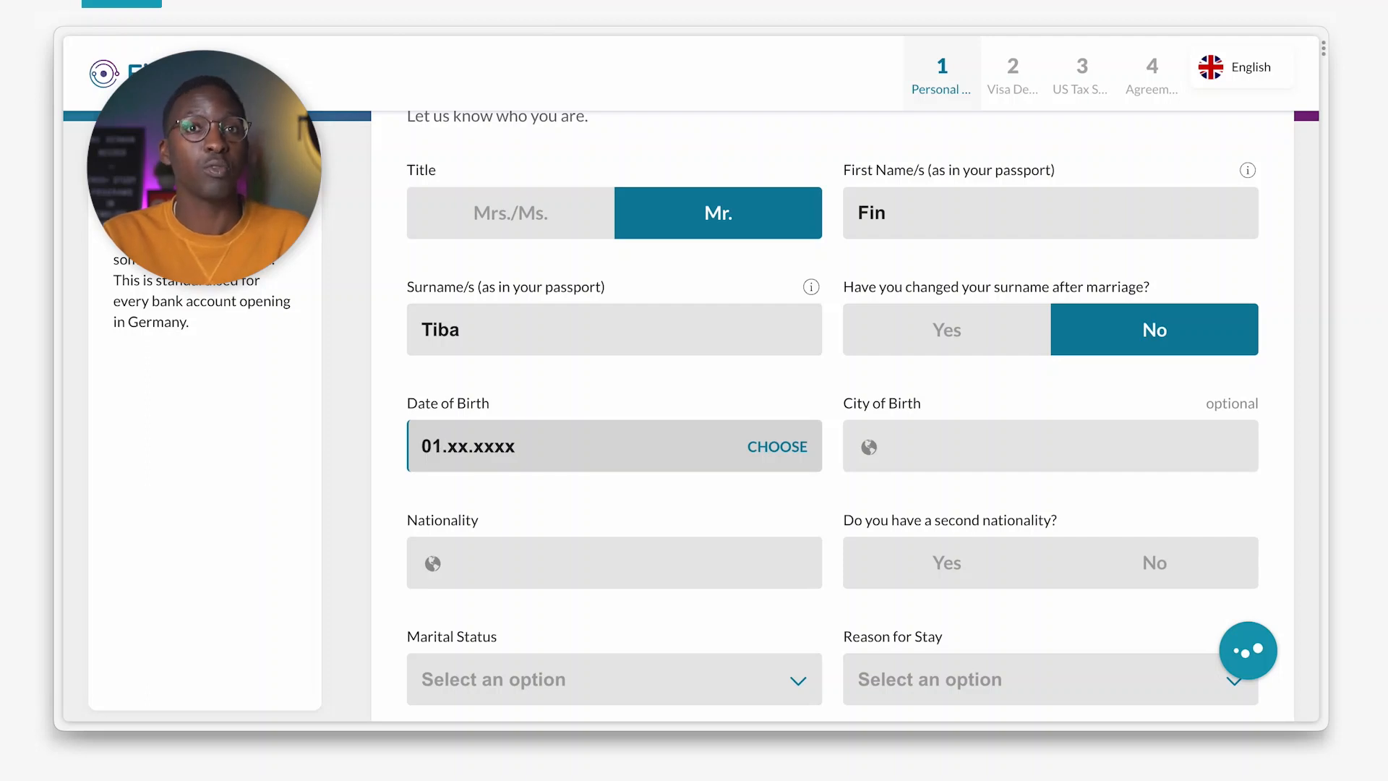
pyautogui.write('2000')
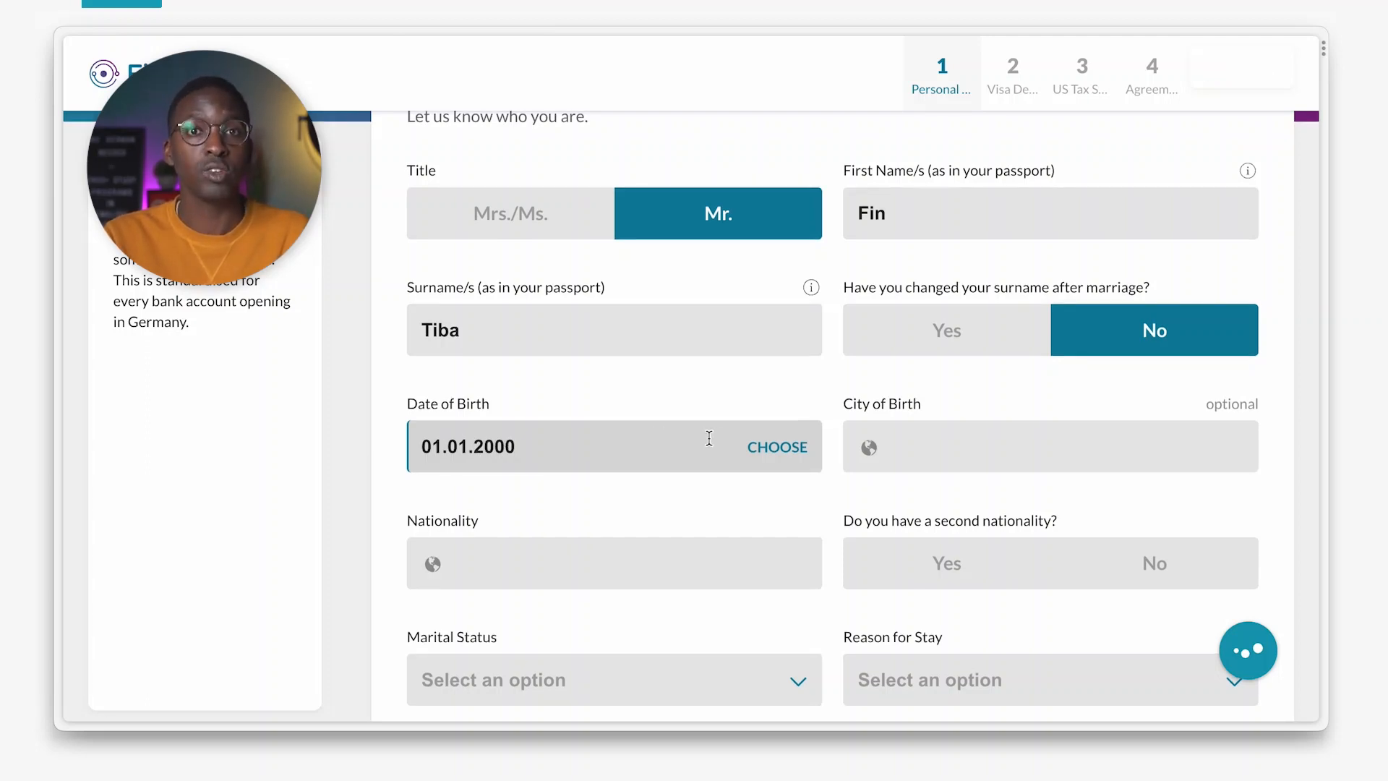
pyautogui.click(778, 448)
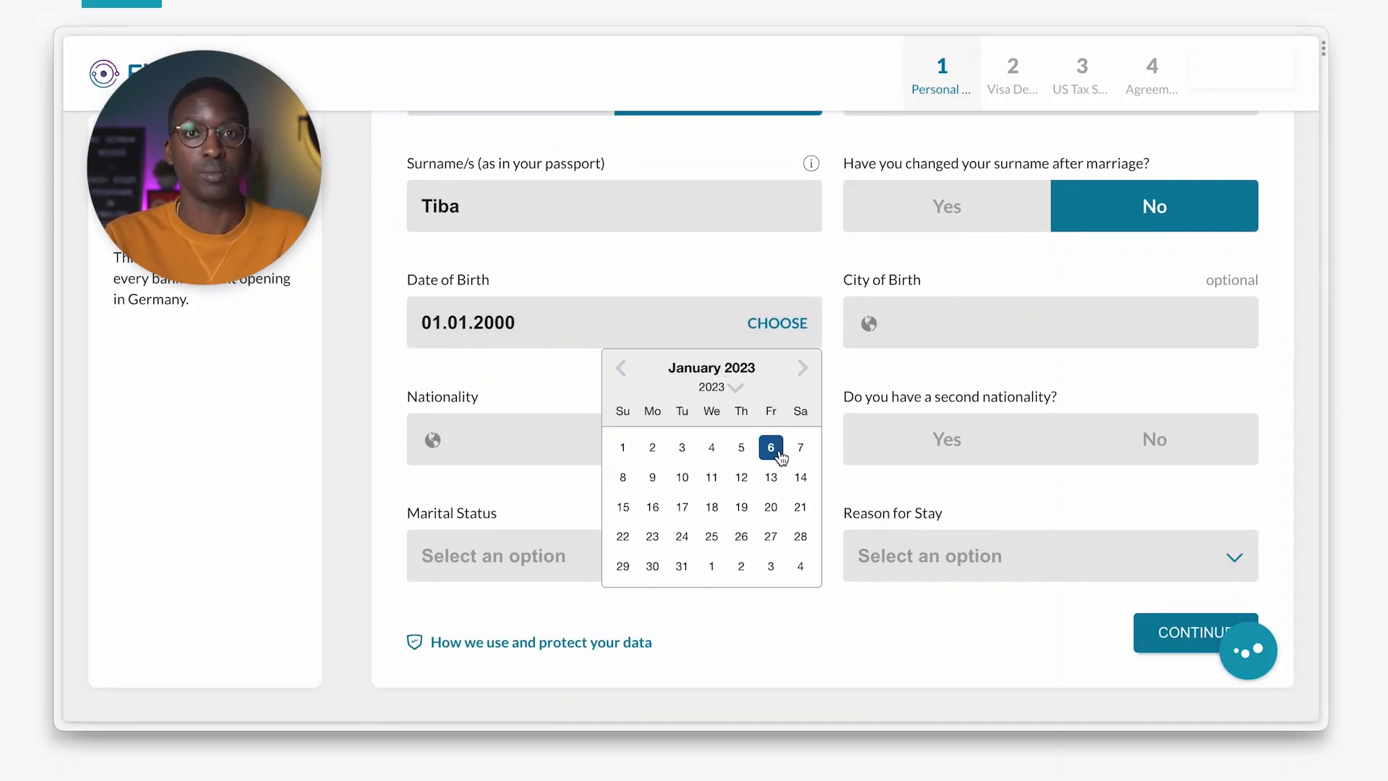
pyautogui.click(731, 278)
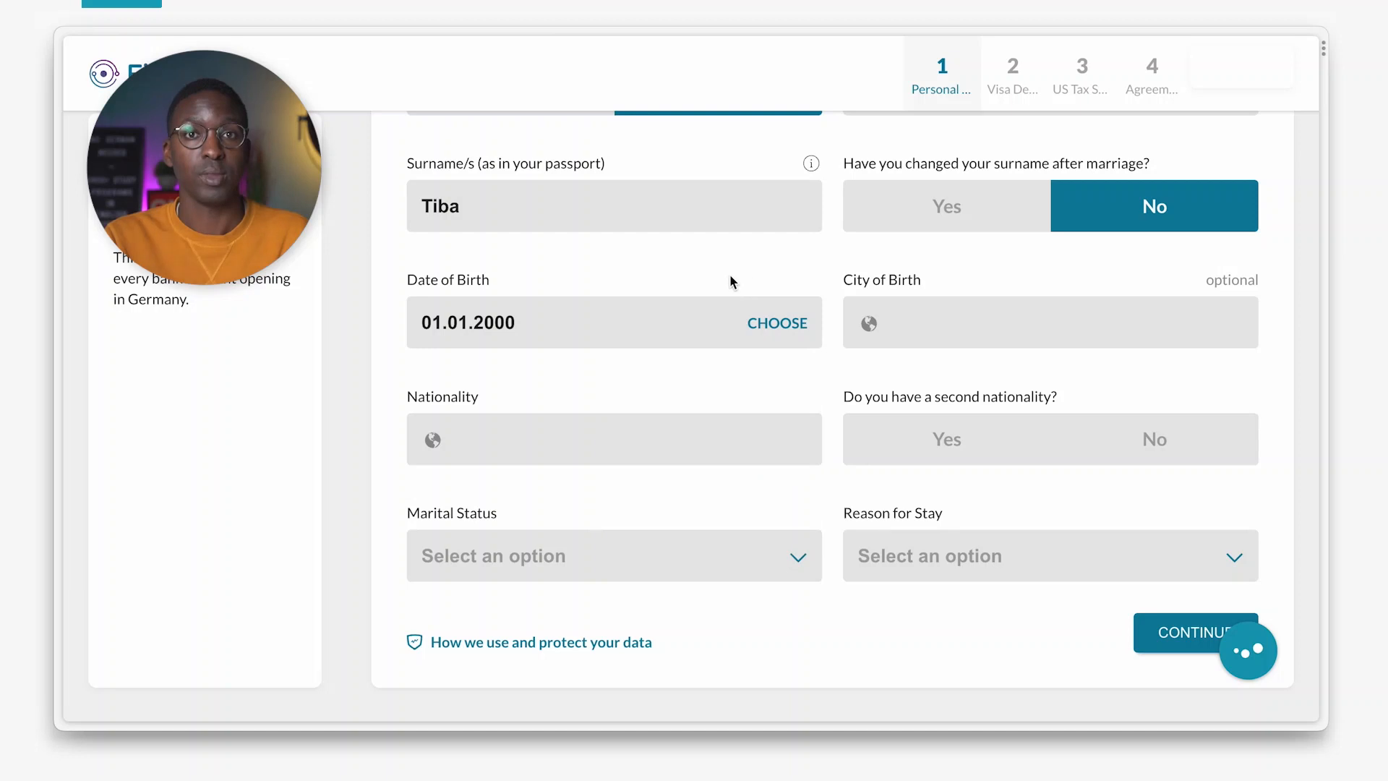
pyautogui.scroll(2, 731, 281)
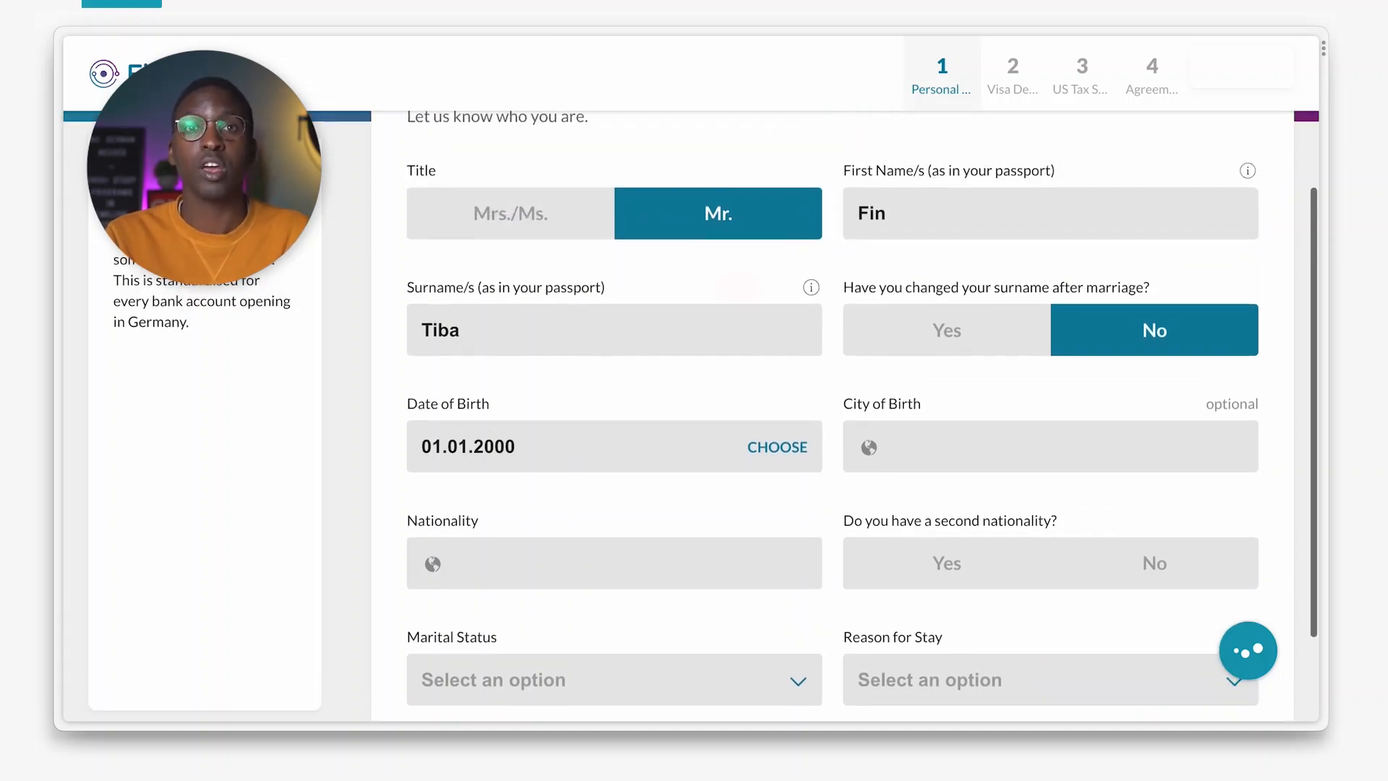
# Set the city of birth to Aachen, Germany.
pyautogui.click(946, 446)
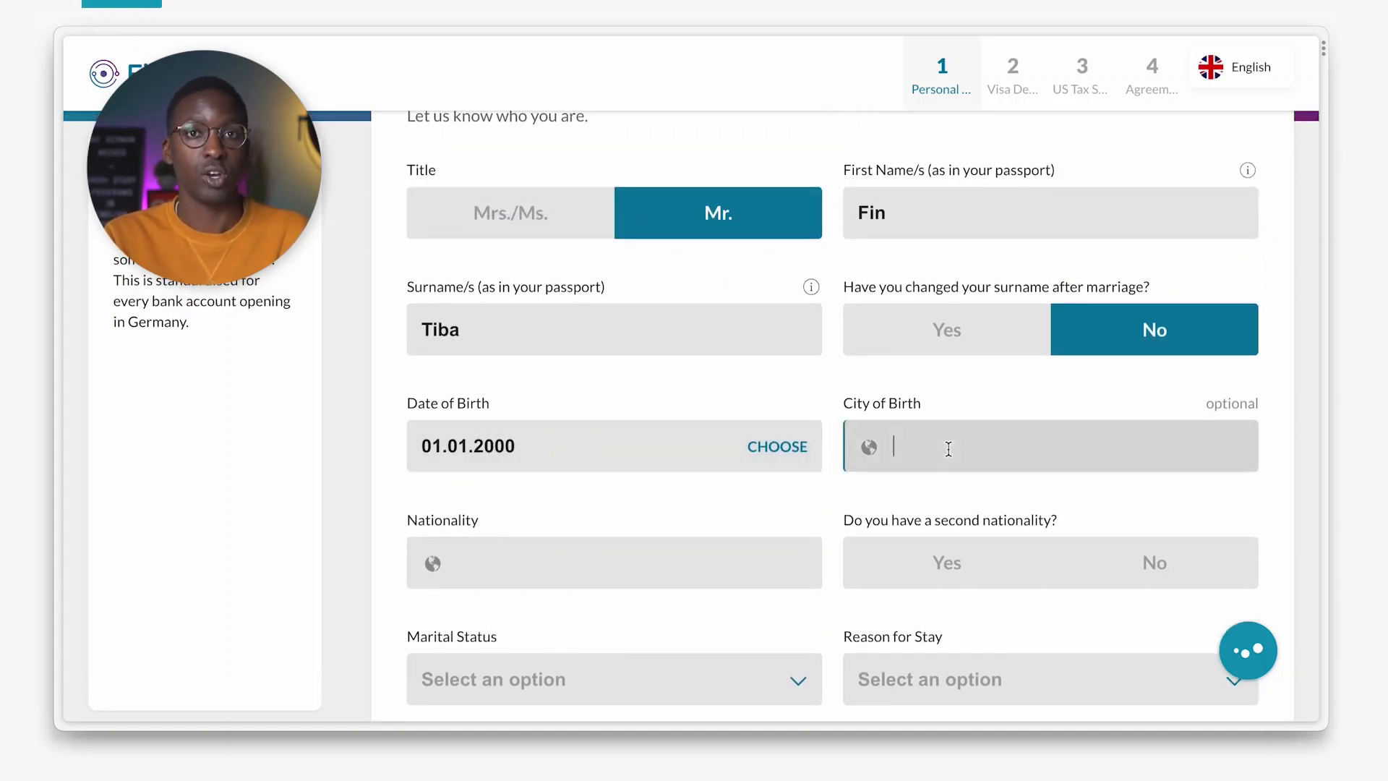
pyautogui.write('Aachen')
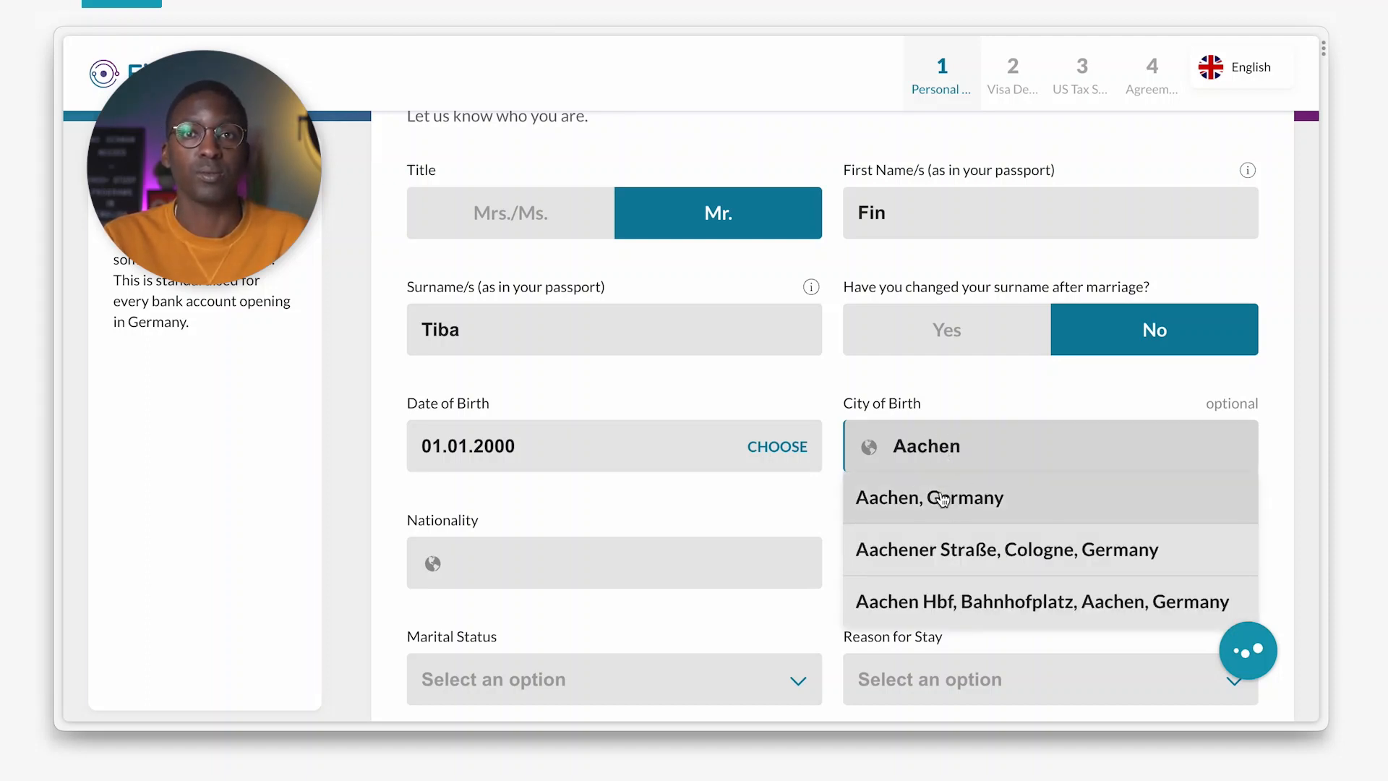
pyautogui.click(943, 497)
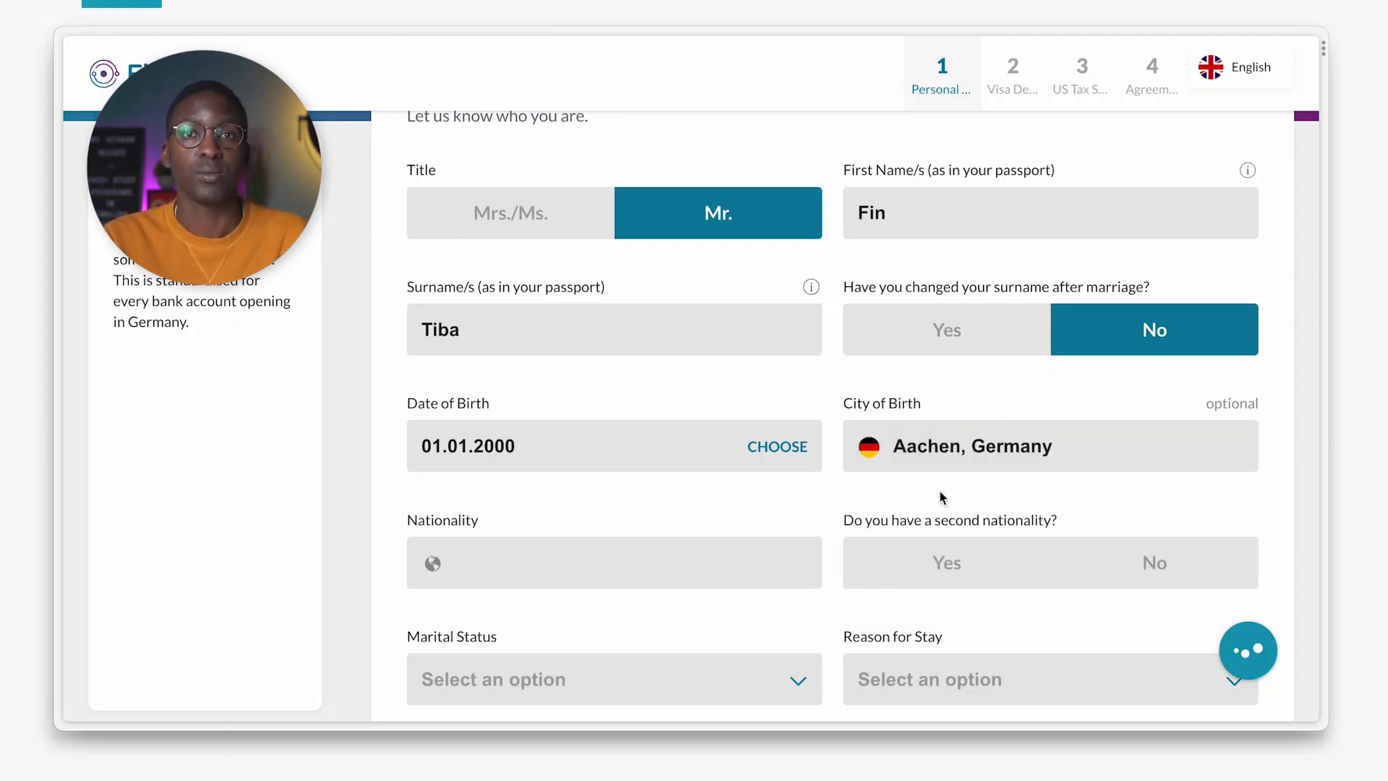
# Choose Germany as nationality and answer No to having a second nationality.
pyautogui.click(509, 572)
pyautogui.write('Germany')
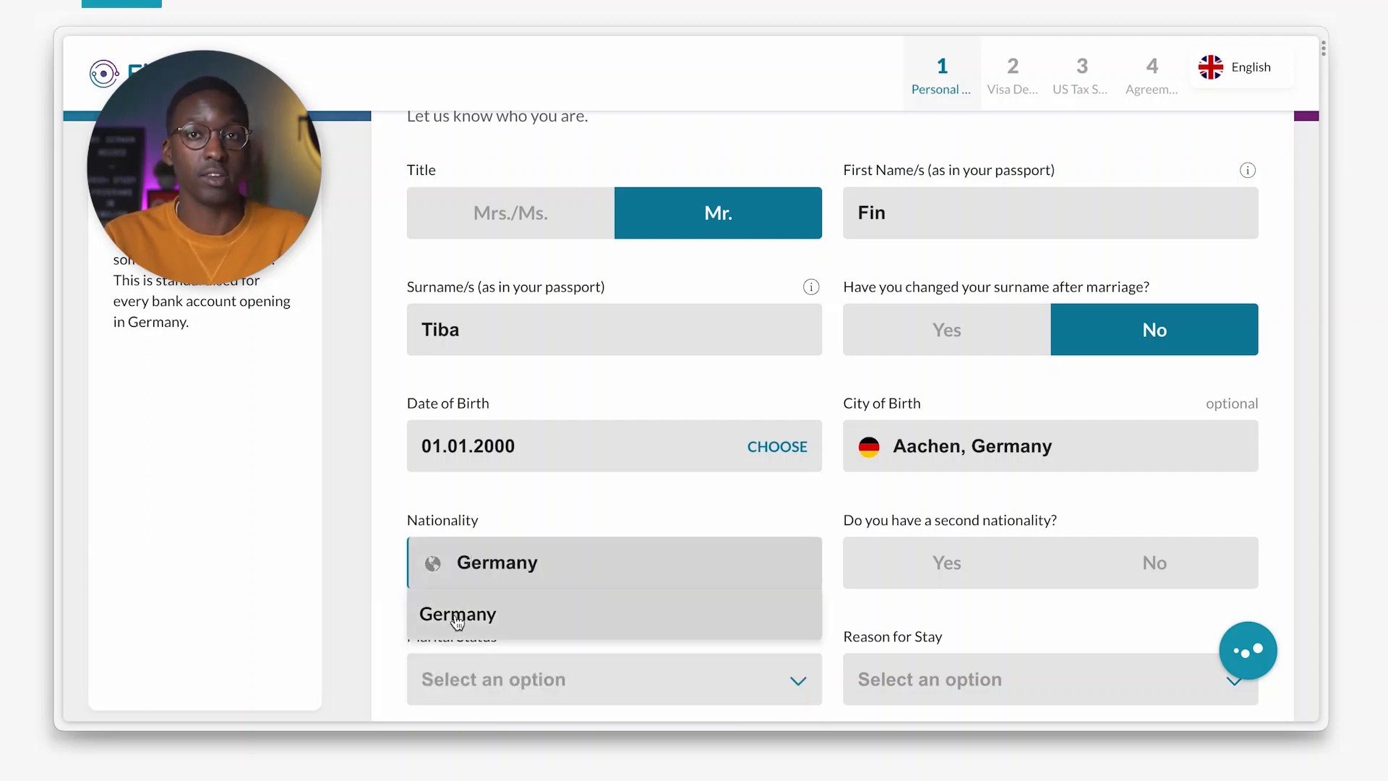
pyautogui.click(455, 617)
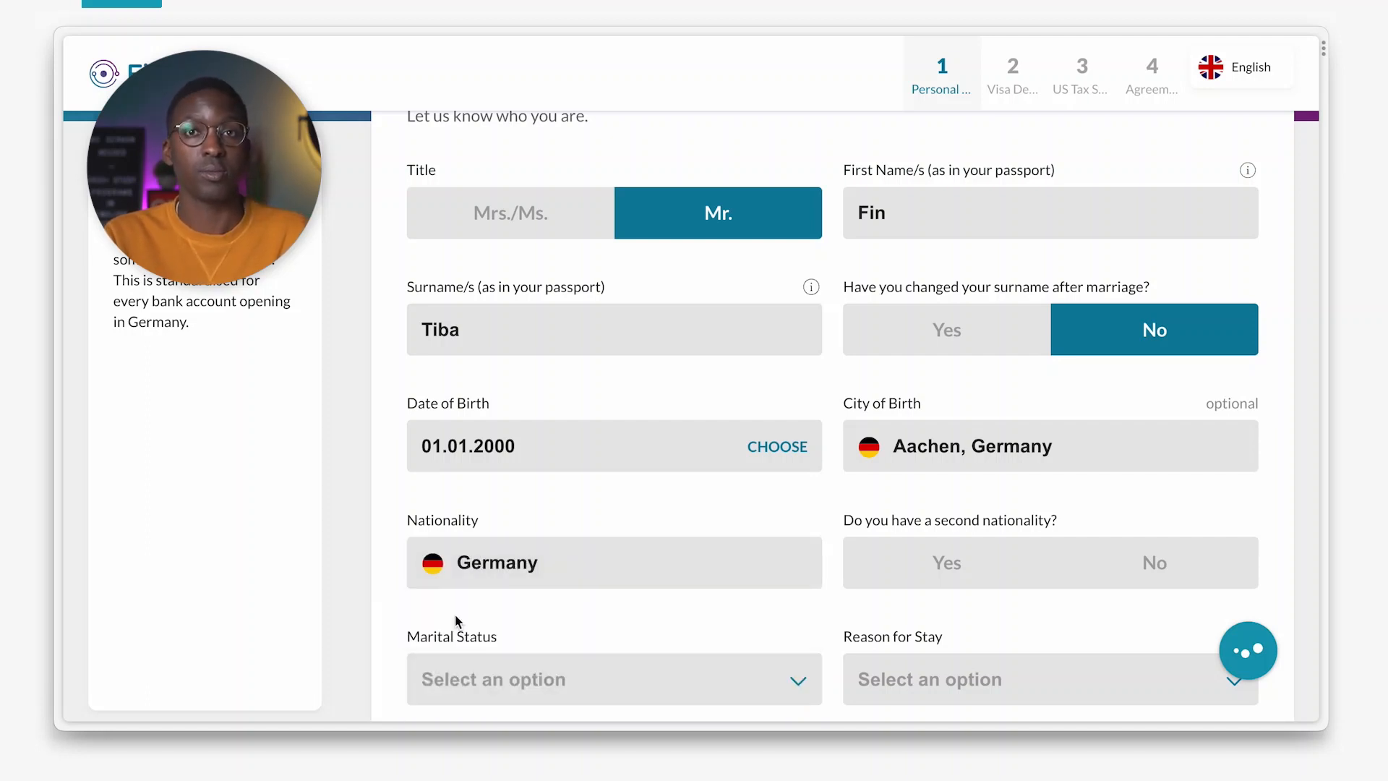
pyautogui.click(959, 574)
pyautogui.scroll(-2, 777, 613)
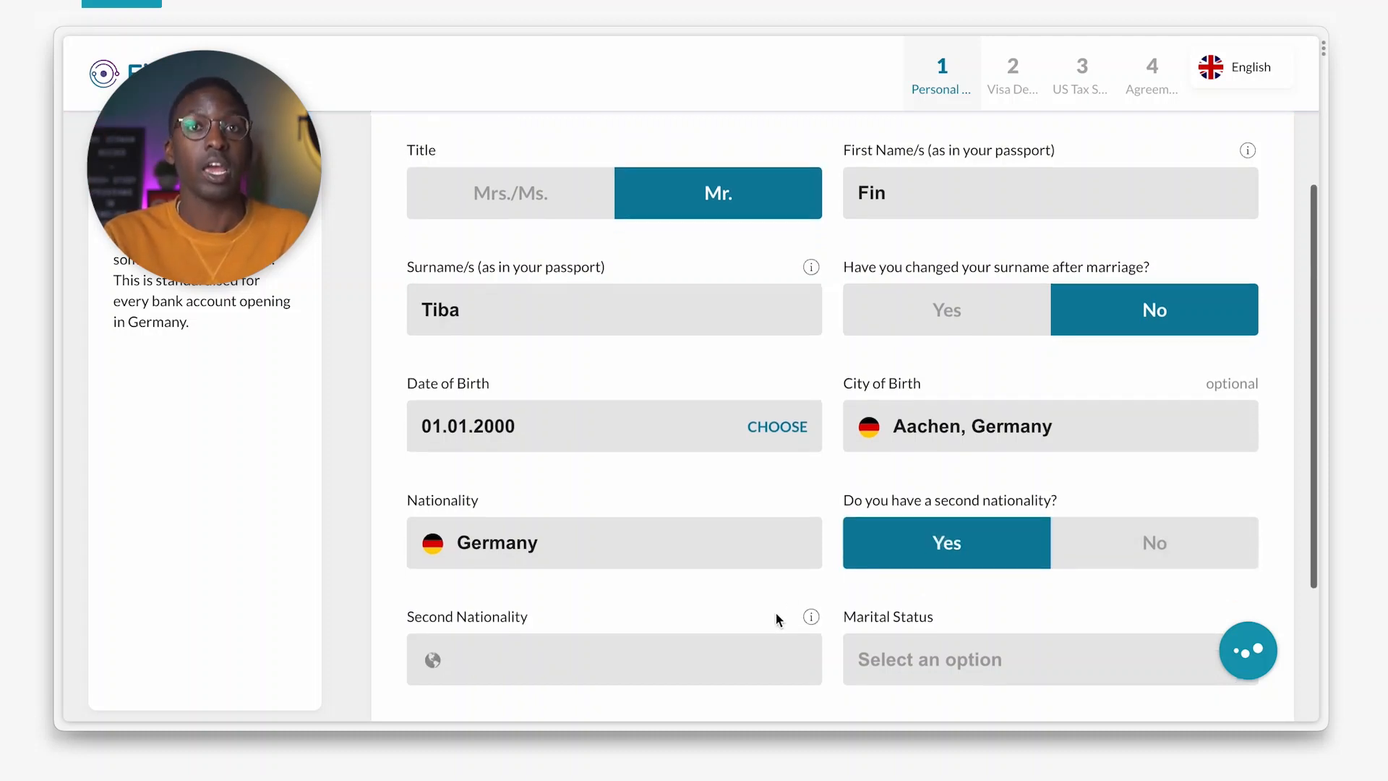
pyautogui.click(574, 556)
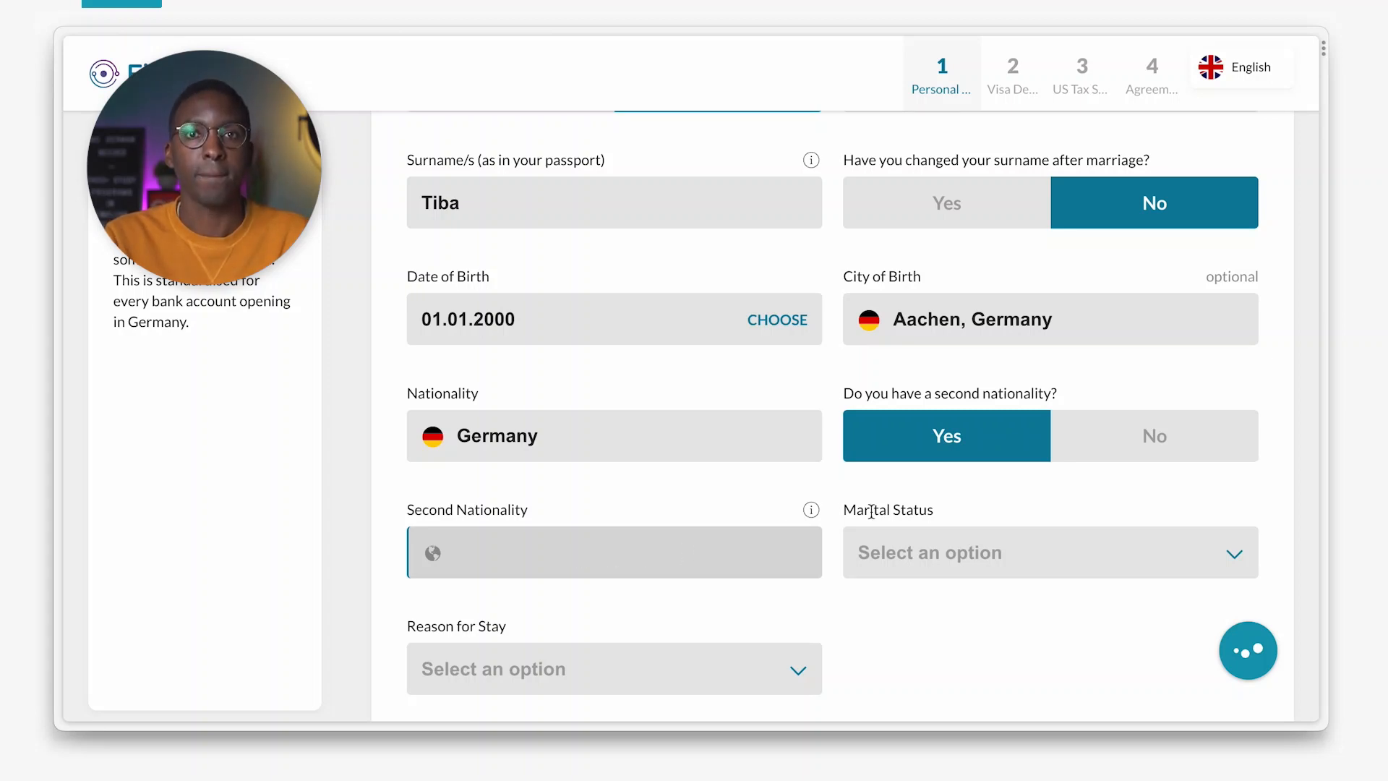
pyautogui.click(1145, 452)
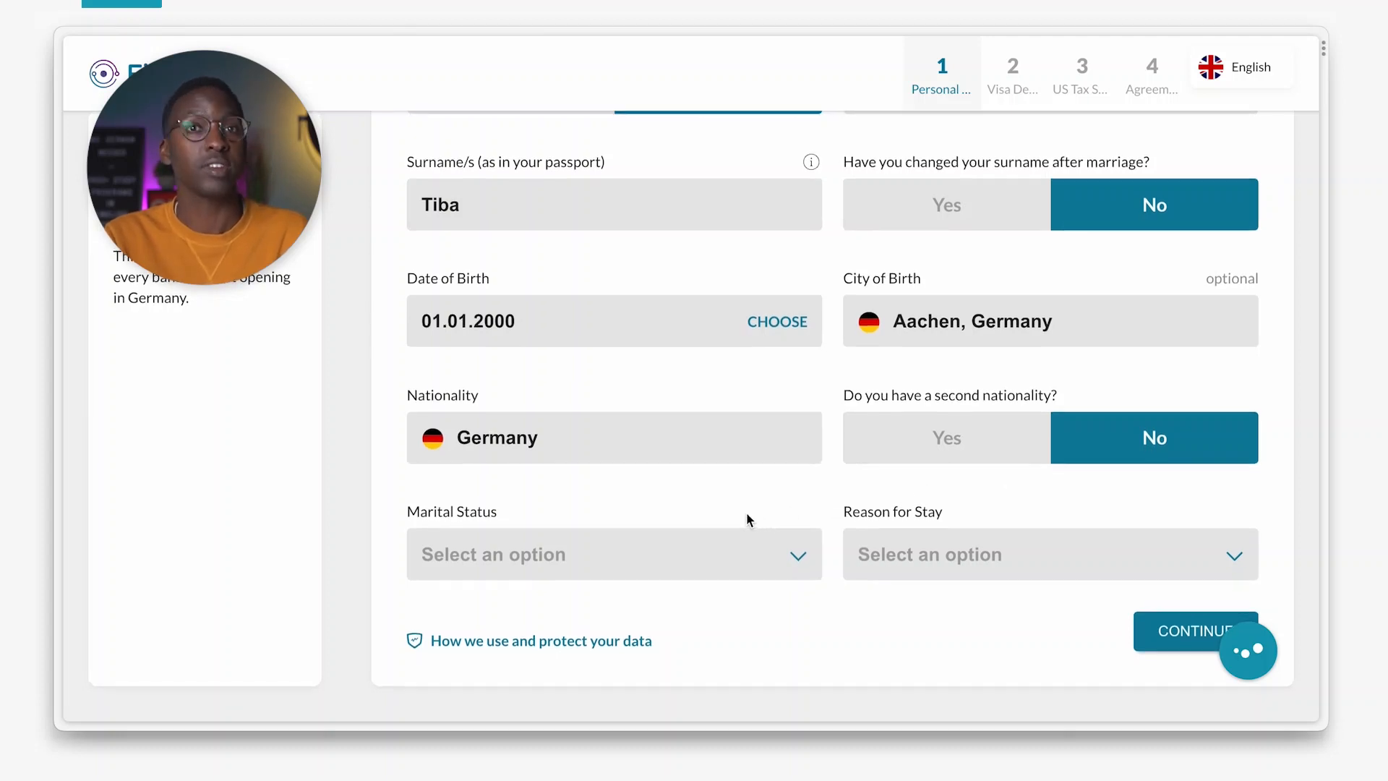
# Choose Single from the Marital Status dropdown.
pyautogui.click(616, 569)
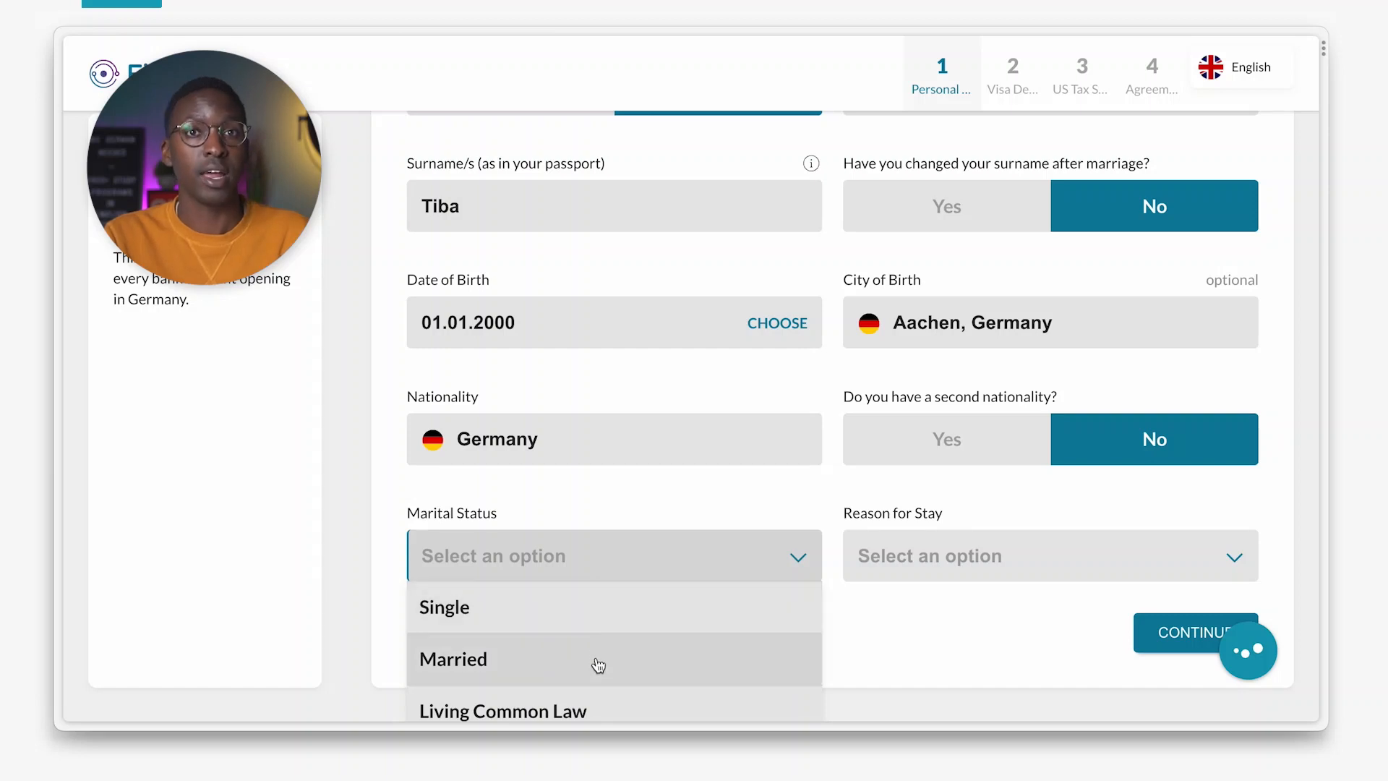
pyautogui.scroll(-3, 598, 665)
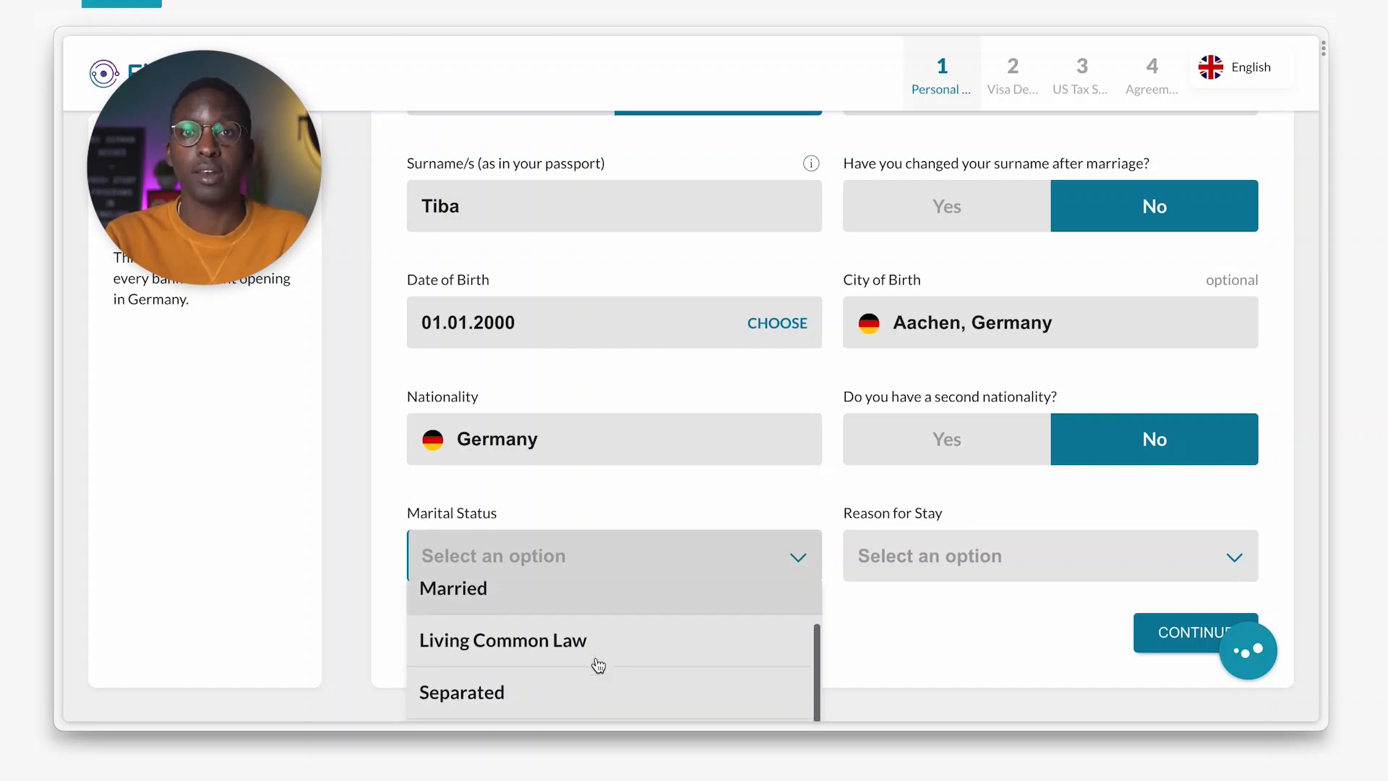
pyautogui.scroll(-1, 598, 666)
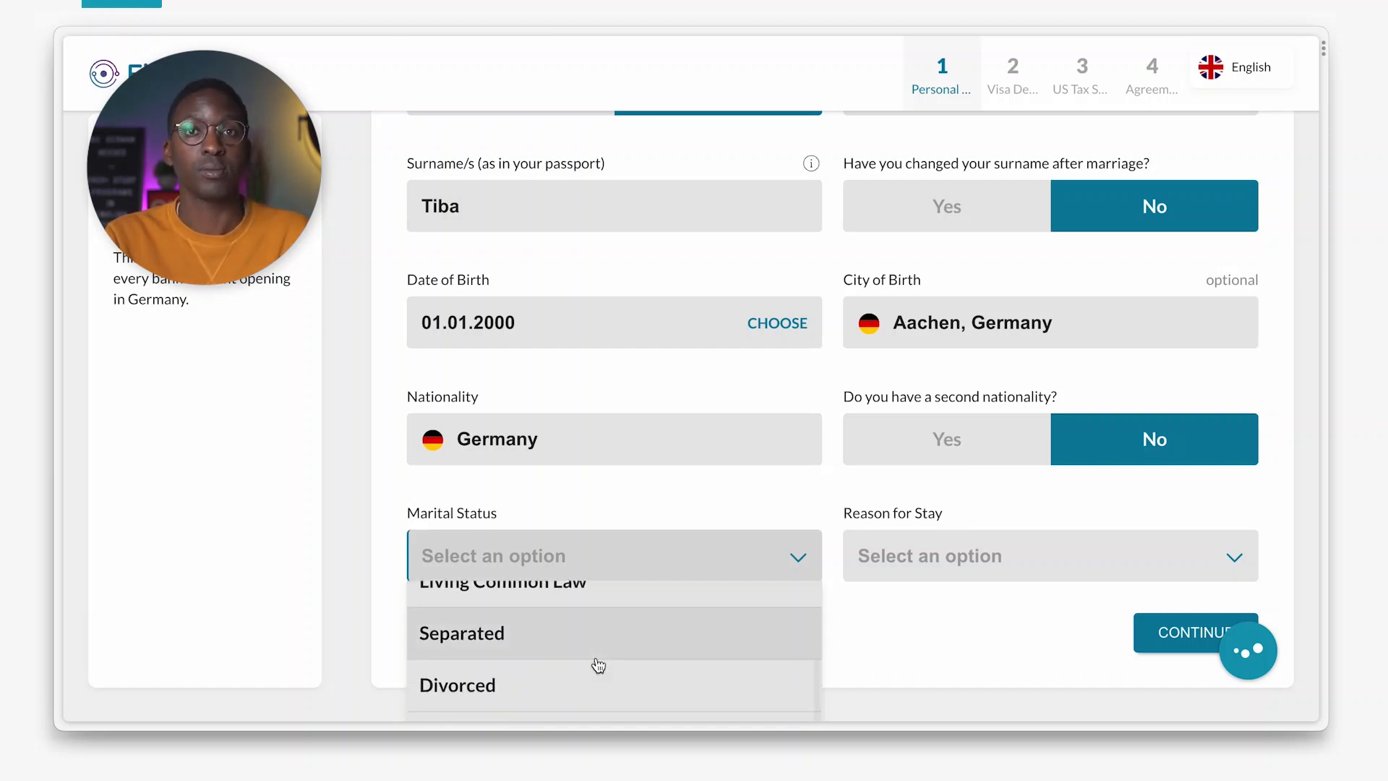
pyautogui.scroll(4, 598, 666)
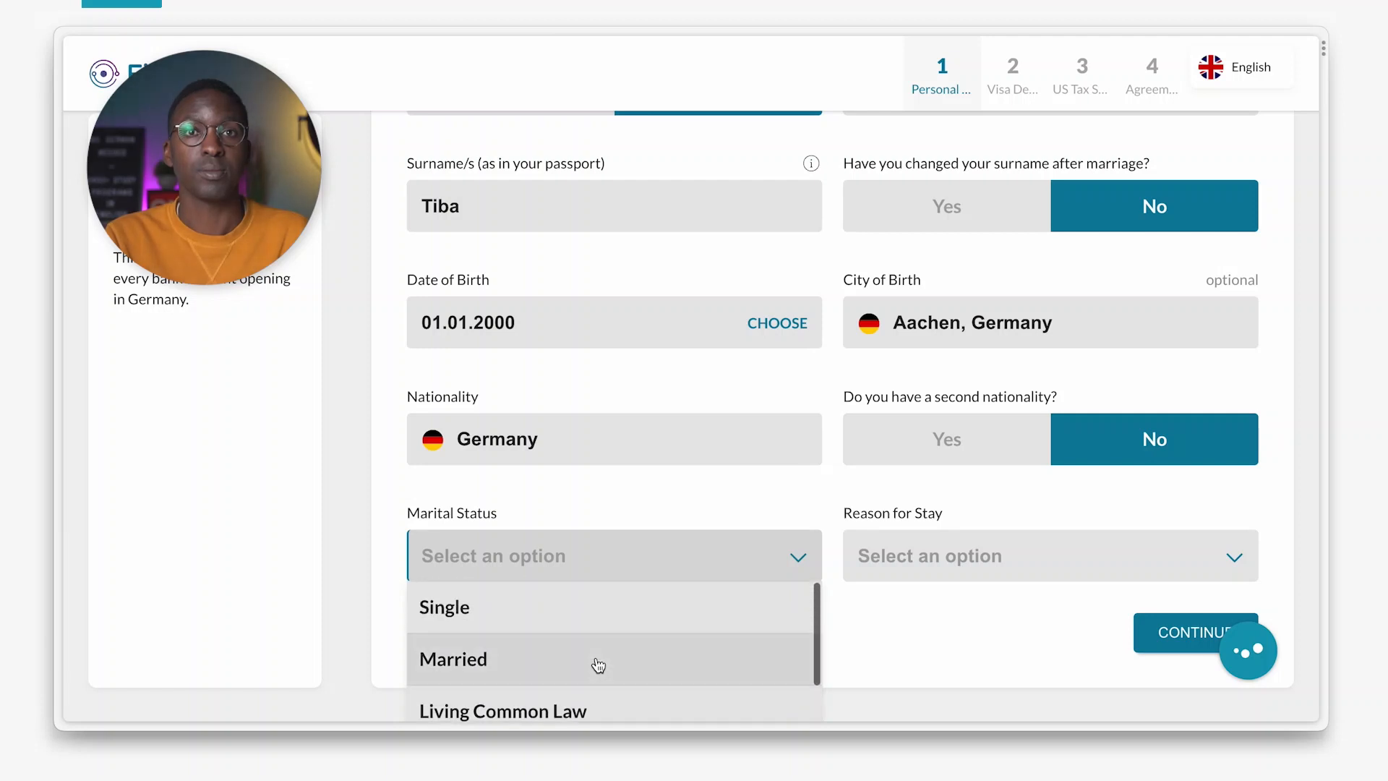
pyautogui.click(500, 619)
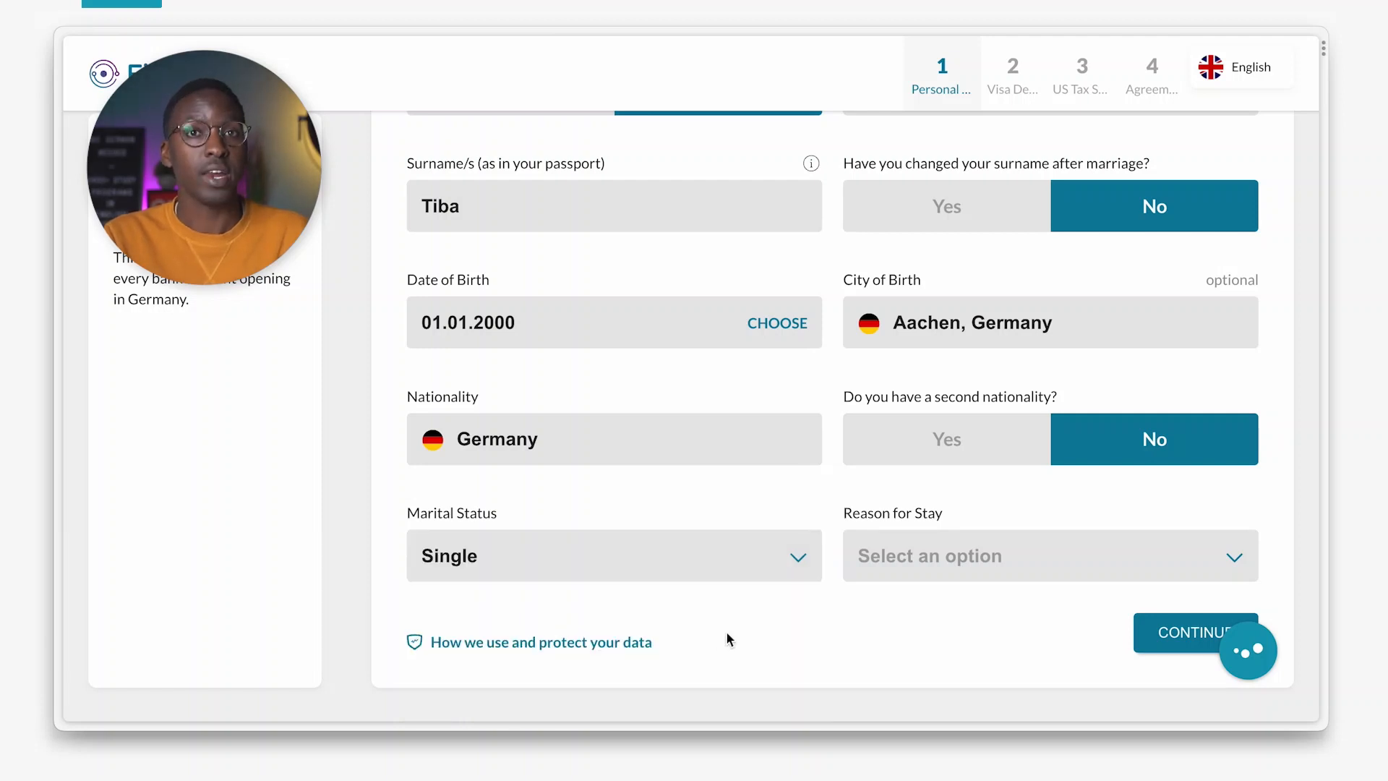
# Choose Studies as the reason for stay and continue to Visa Details.
pyautogui.click(1064, 561)
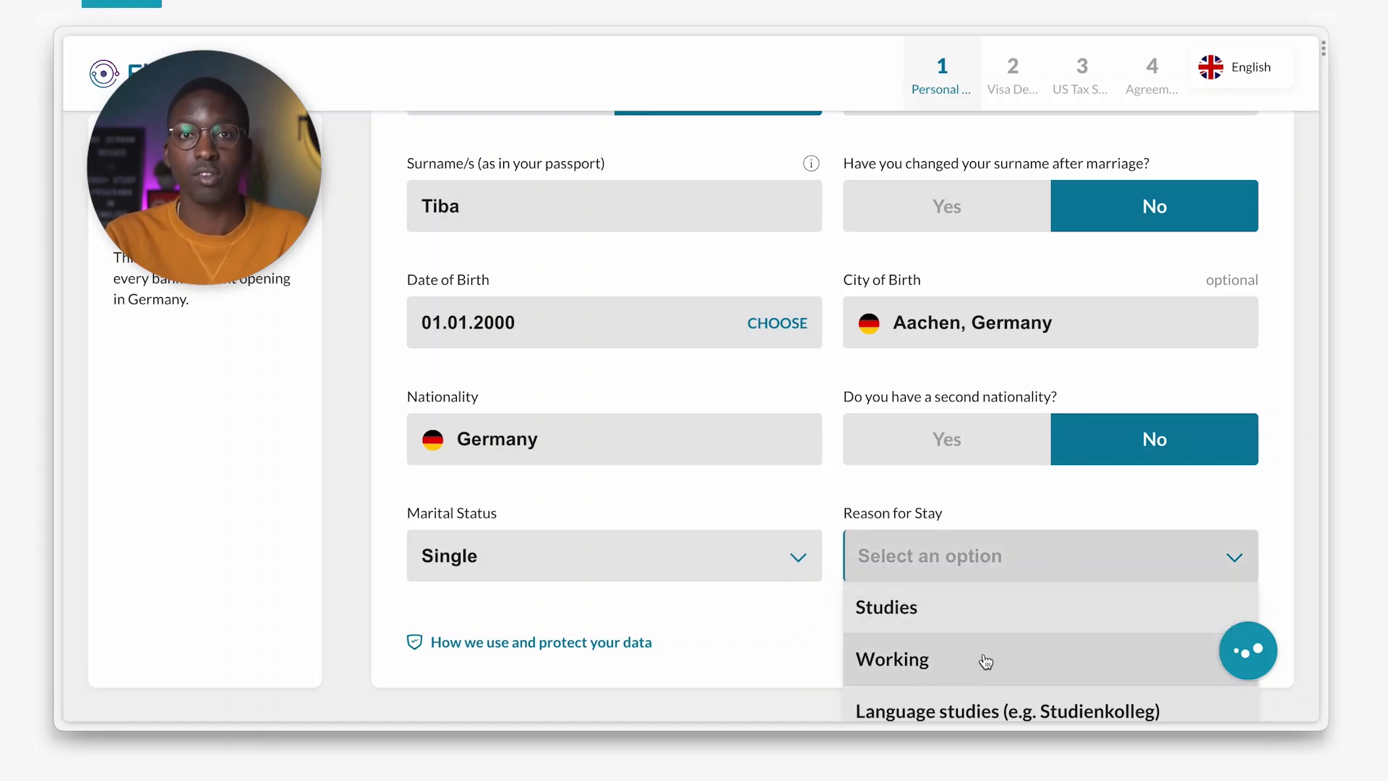
pyautogui.scroll(-2, 986, 662)
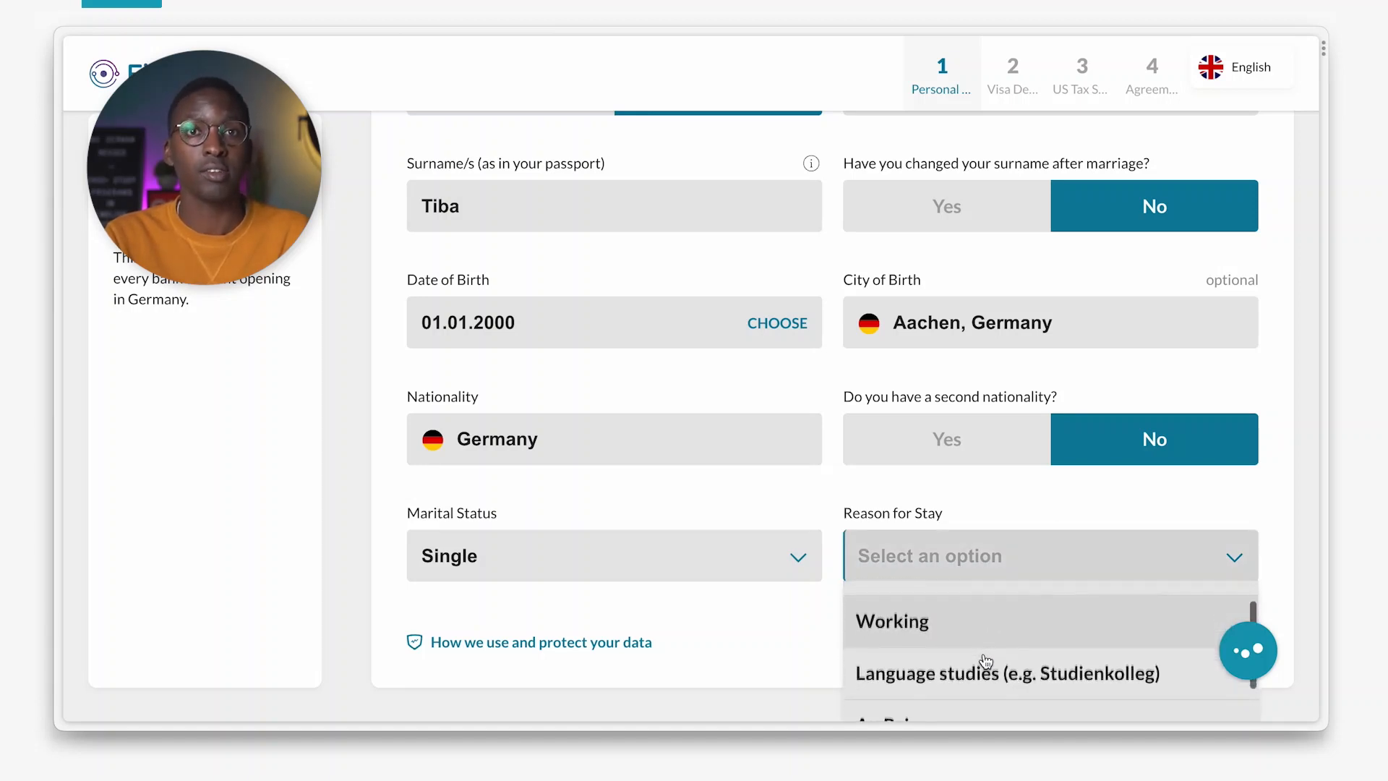
pyautogui.scroll(-1, 986, 661)
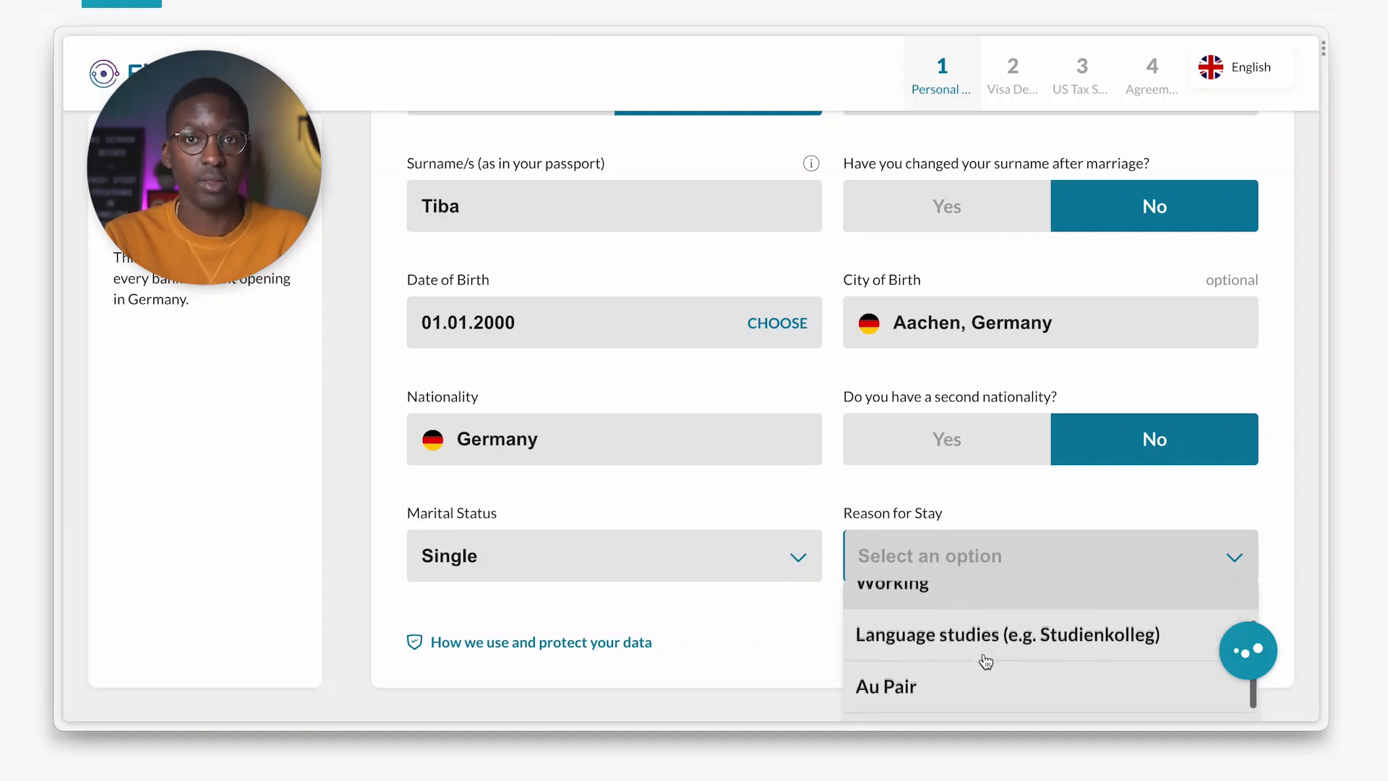
pyautogui.scroll(-2, 987, 662)
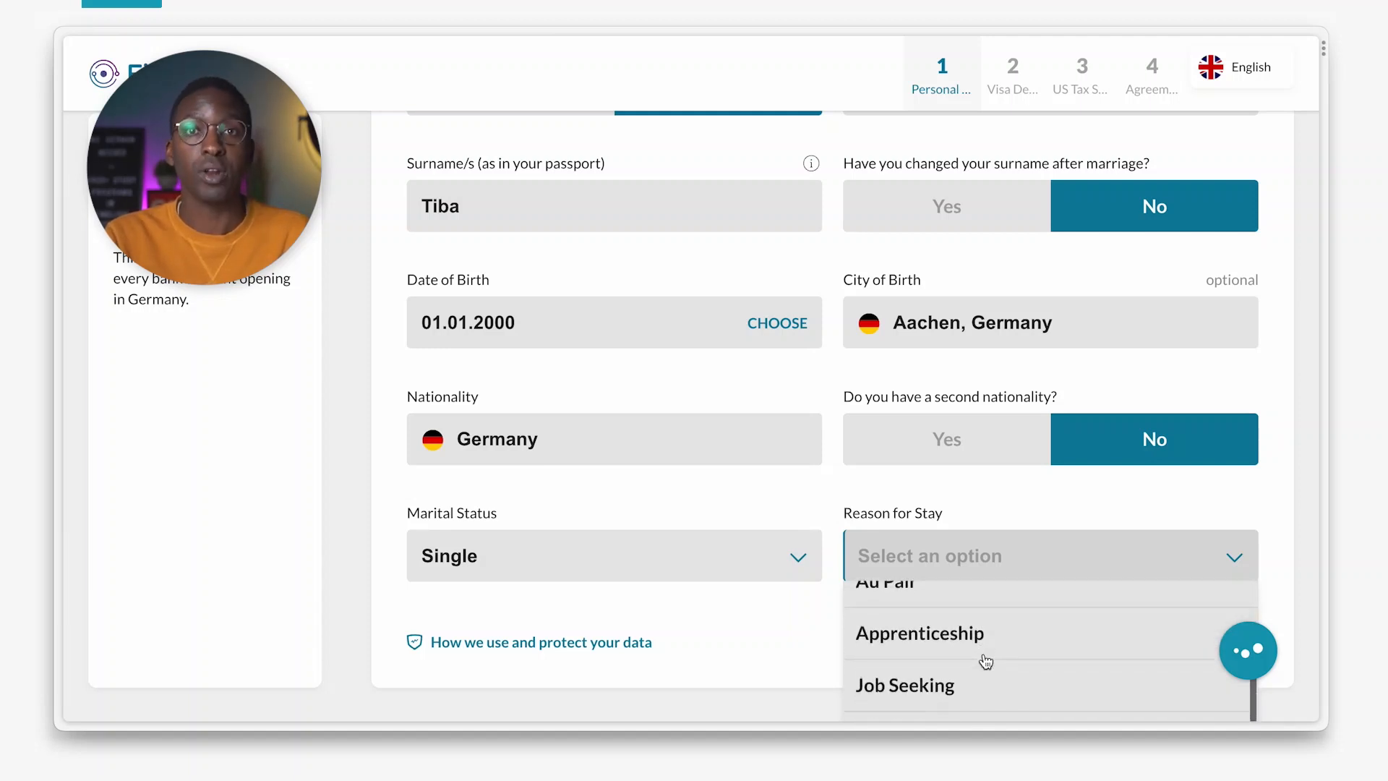
pyautogui.scroll(2, 986, 662)
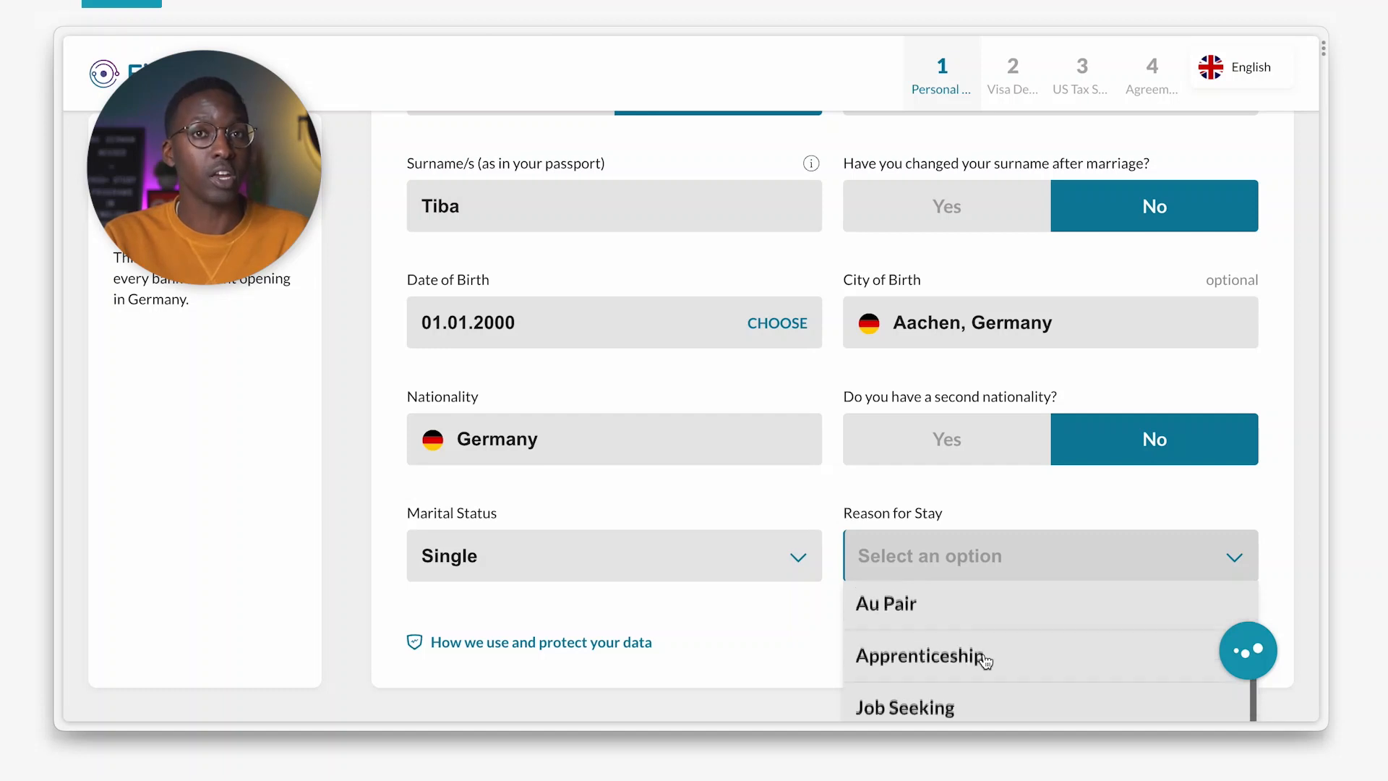
pyautogui.scroll(2, 986, 662)
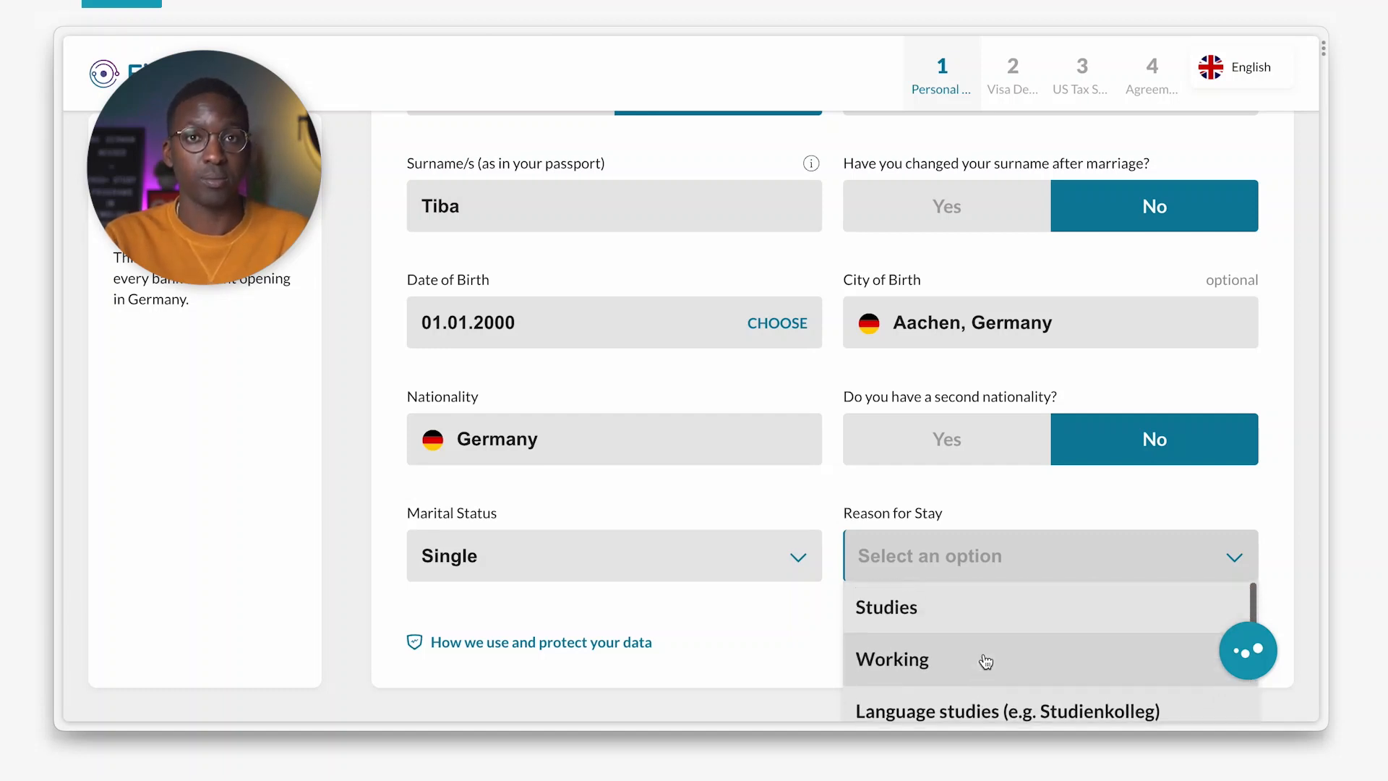
pyautogui.click(940, 614)
pyautogui.click(1177, 634)
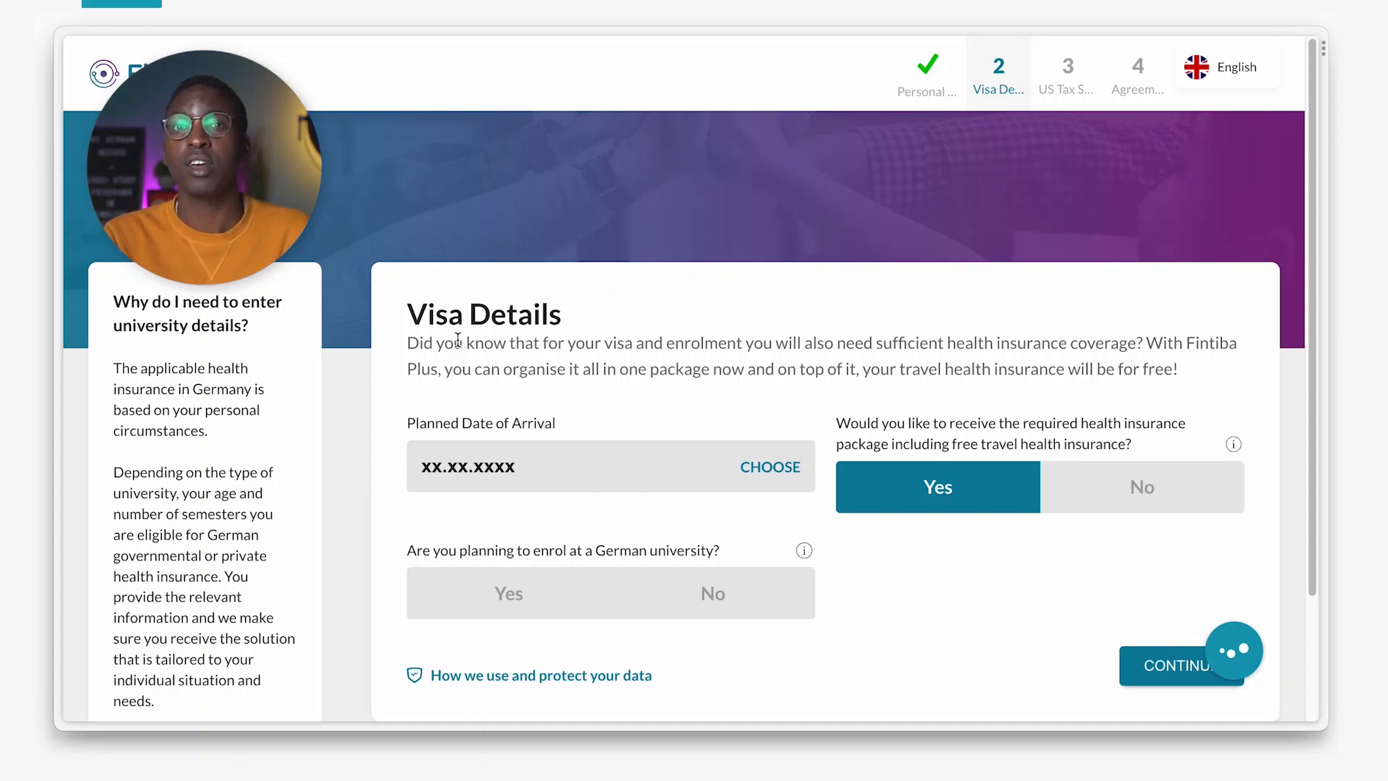
# Enter 02.02.2023 as the planned date of arrival.
pyautogui.moveTo(408, 318); pyautogui.dragTo(571, 326)
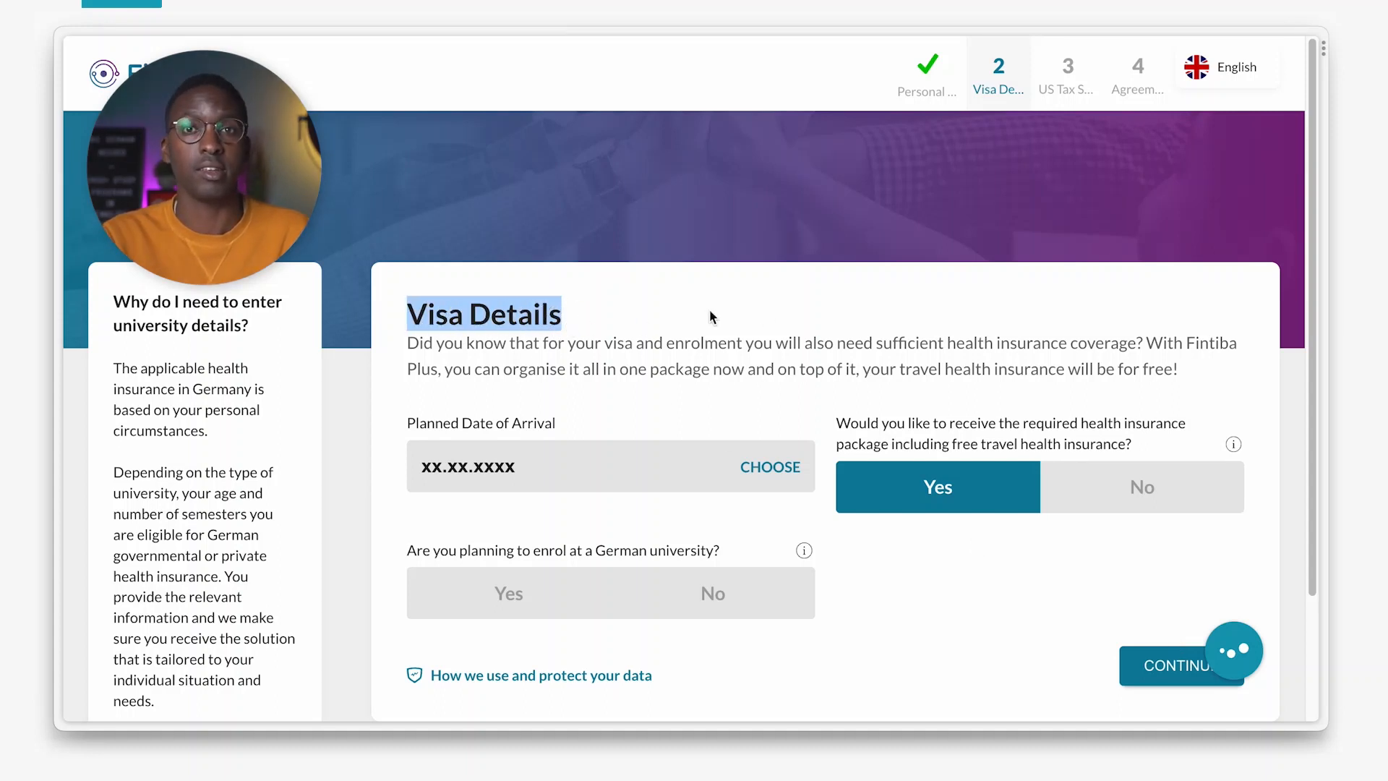
pyautogui.click(788, 323)
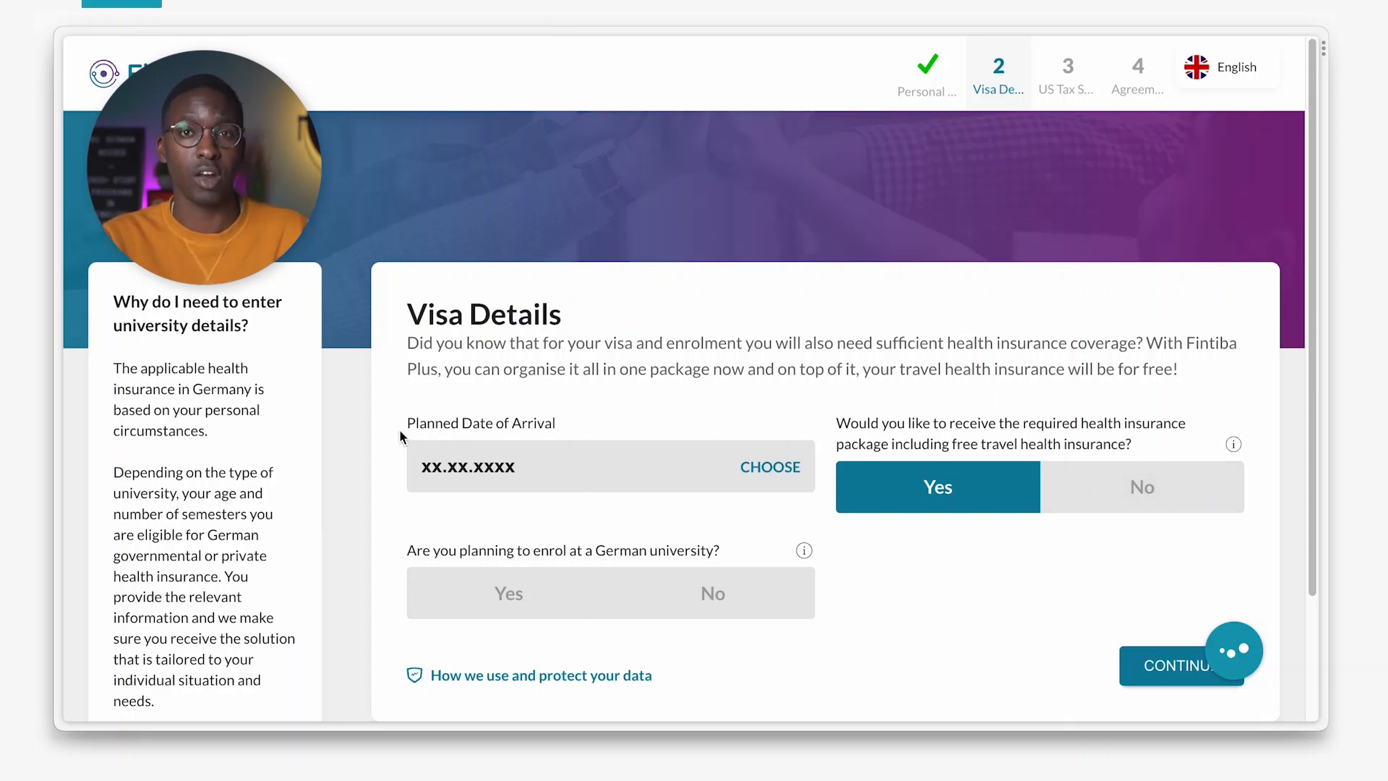
pyautogui.moveTo(406, 428); pyautogui.dragTo(564, 431)
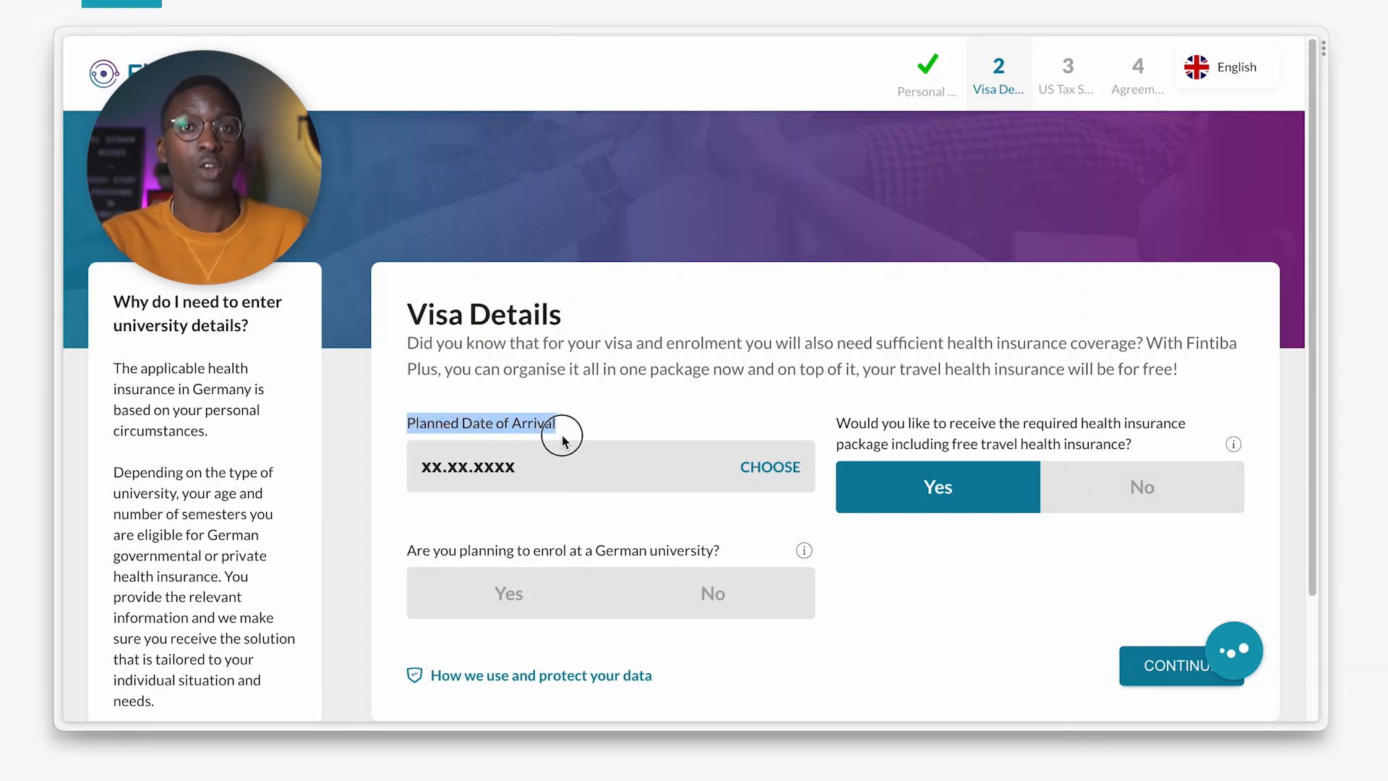
pyautogui.click(431, 471)
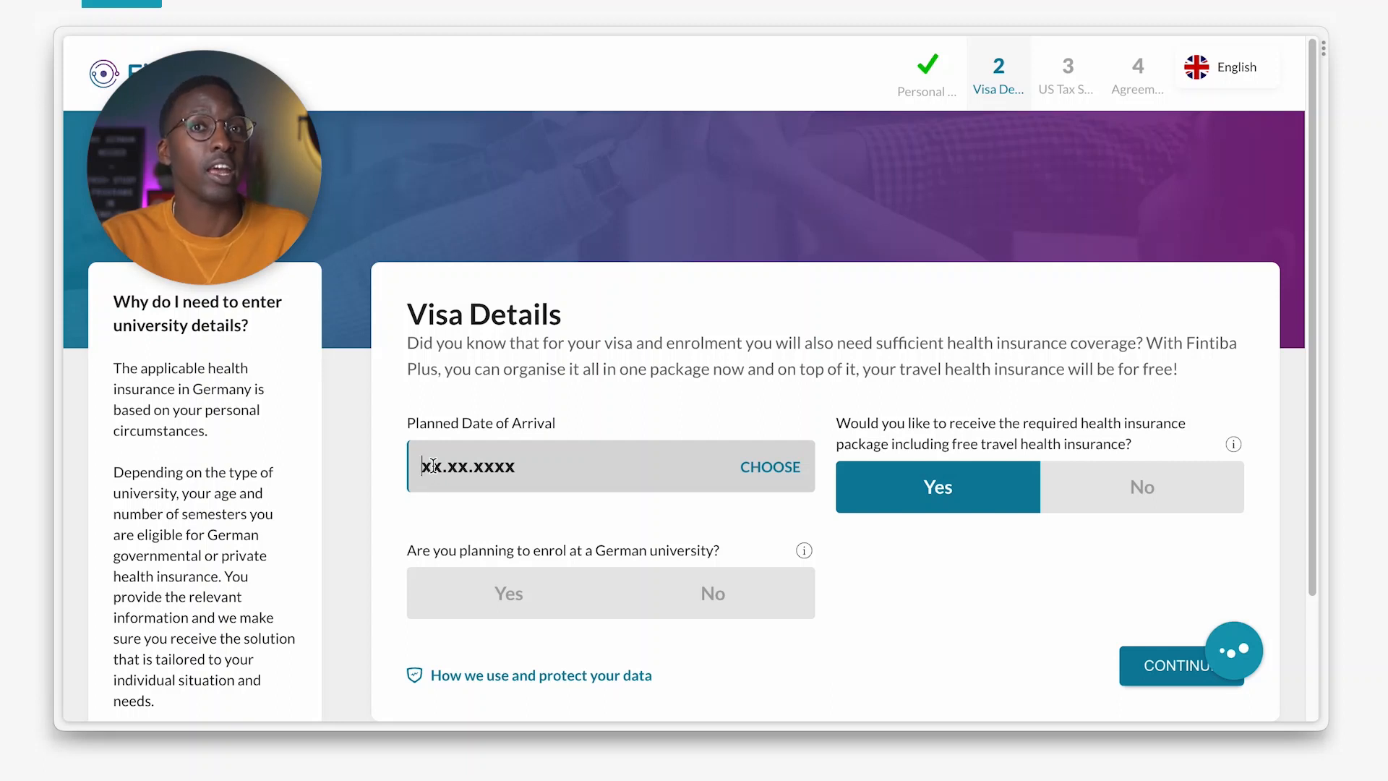
pyautogui.write('02.02.20')
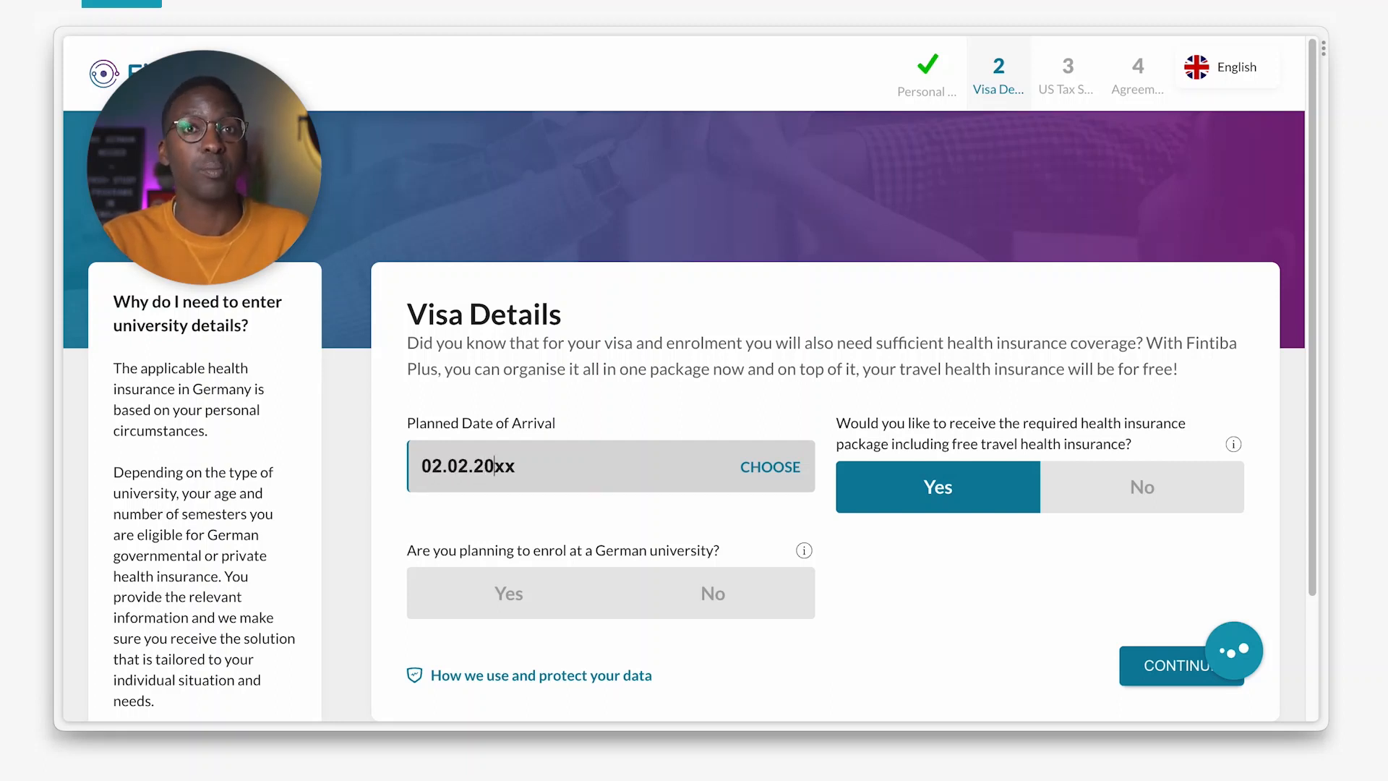
pyautogui.write('23')
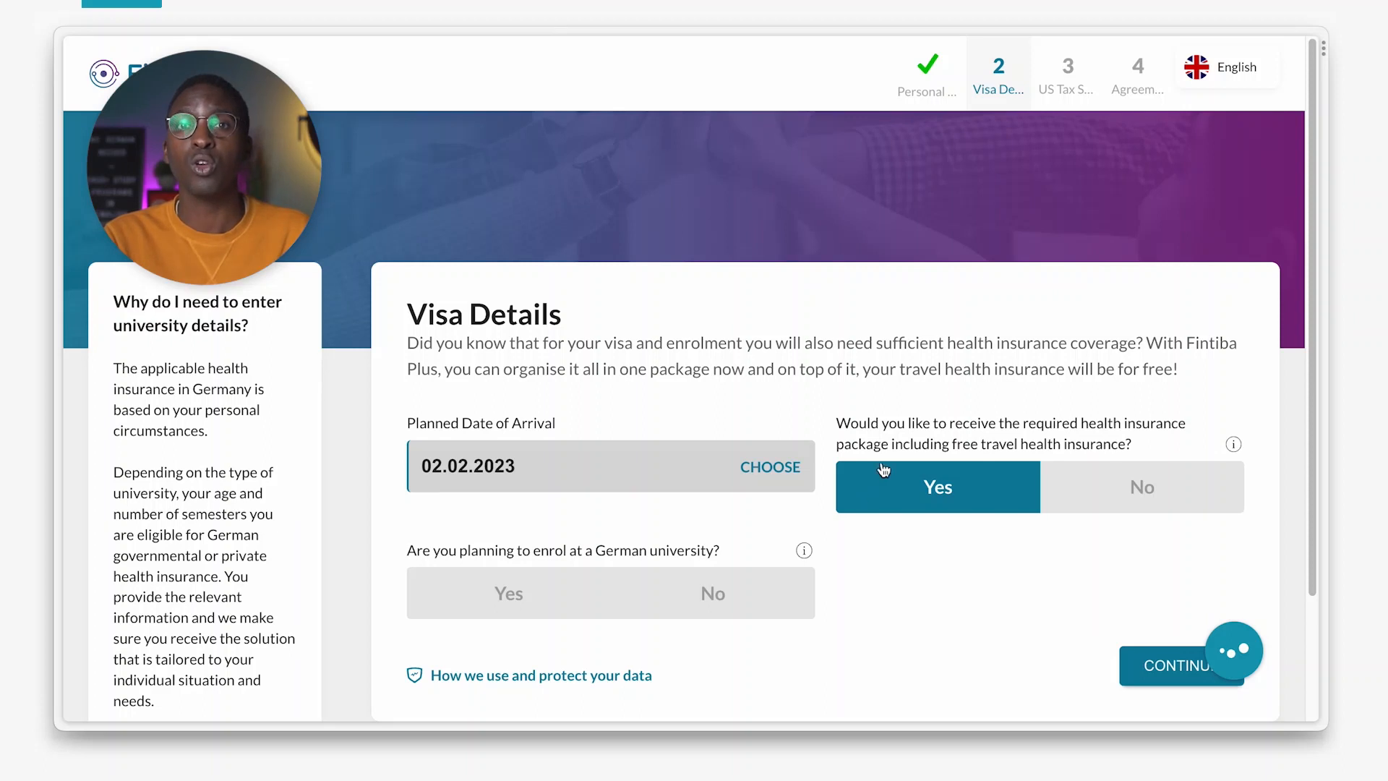
# Answer No to the health insurance package with free travel insurance.
pyautogui.moveTo(1082, 422); pyautogui.dragTo(1181, 420)
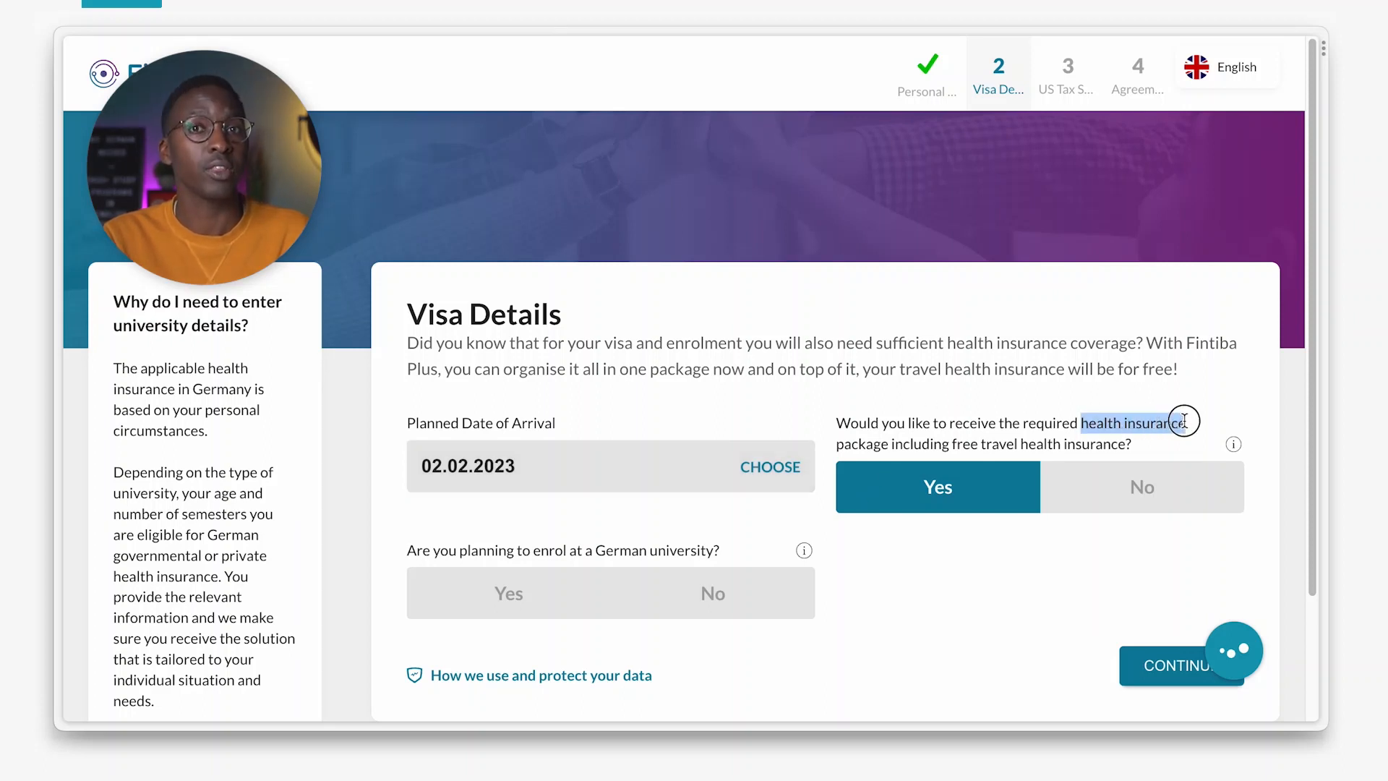
pyautogui.click(1153, 406)
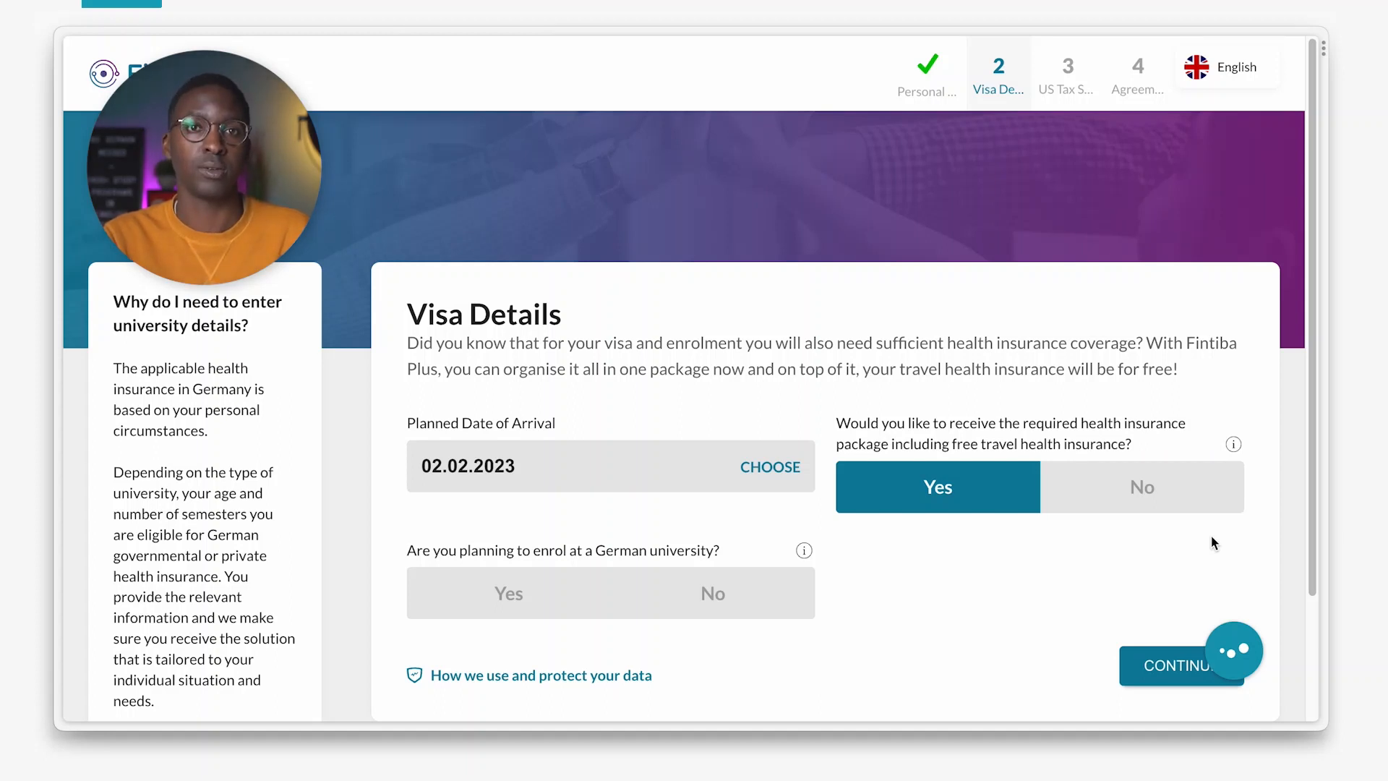
pyautogui.click(1165, 504)
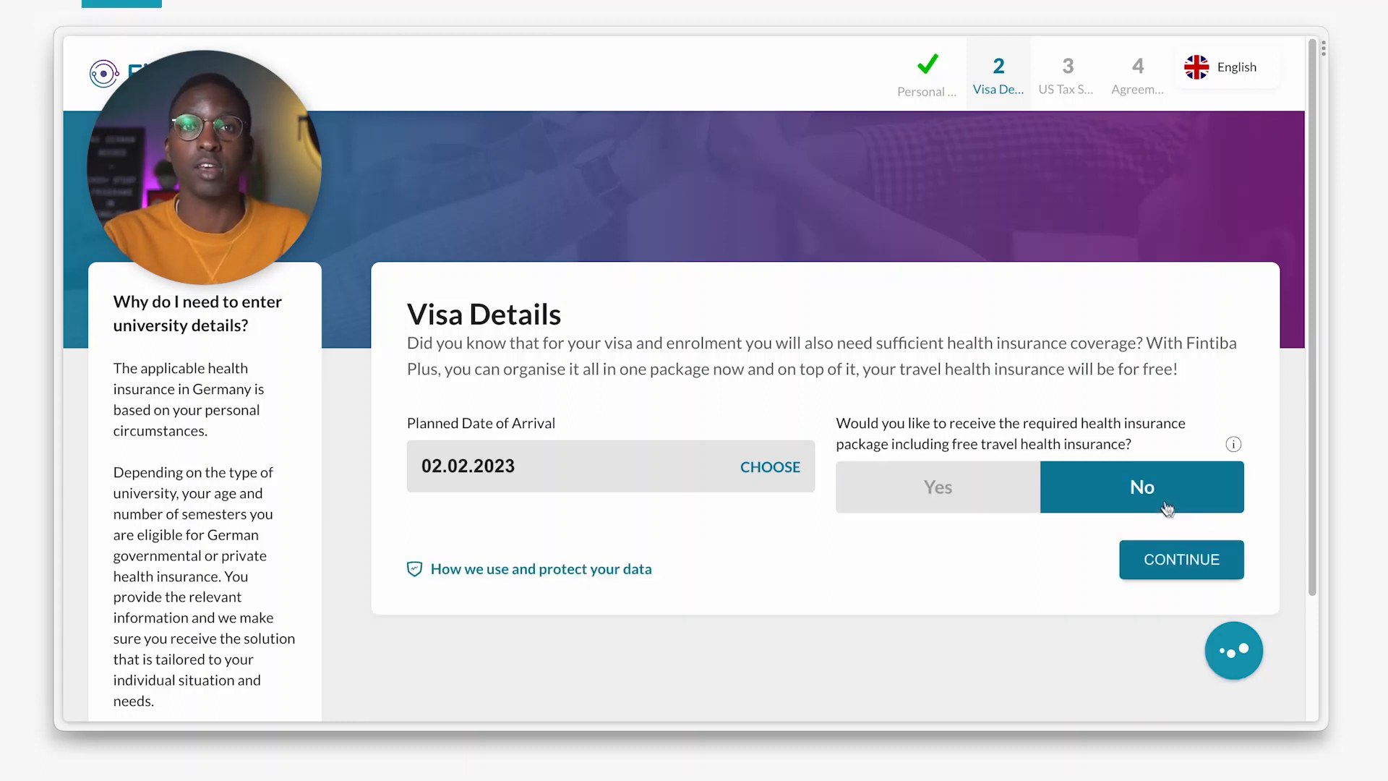
# Continue past Visa Details to the US Tax Status questionnaire.
pyautogui.click(1189, 571)
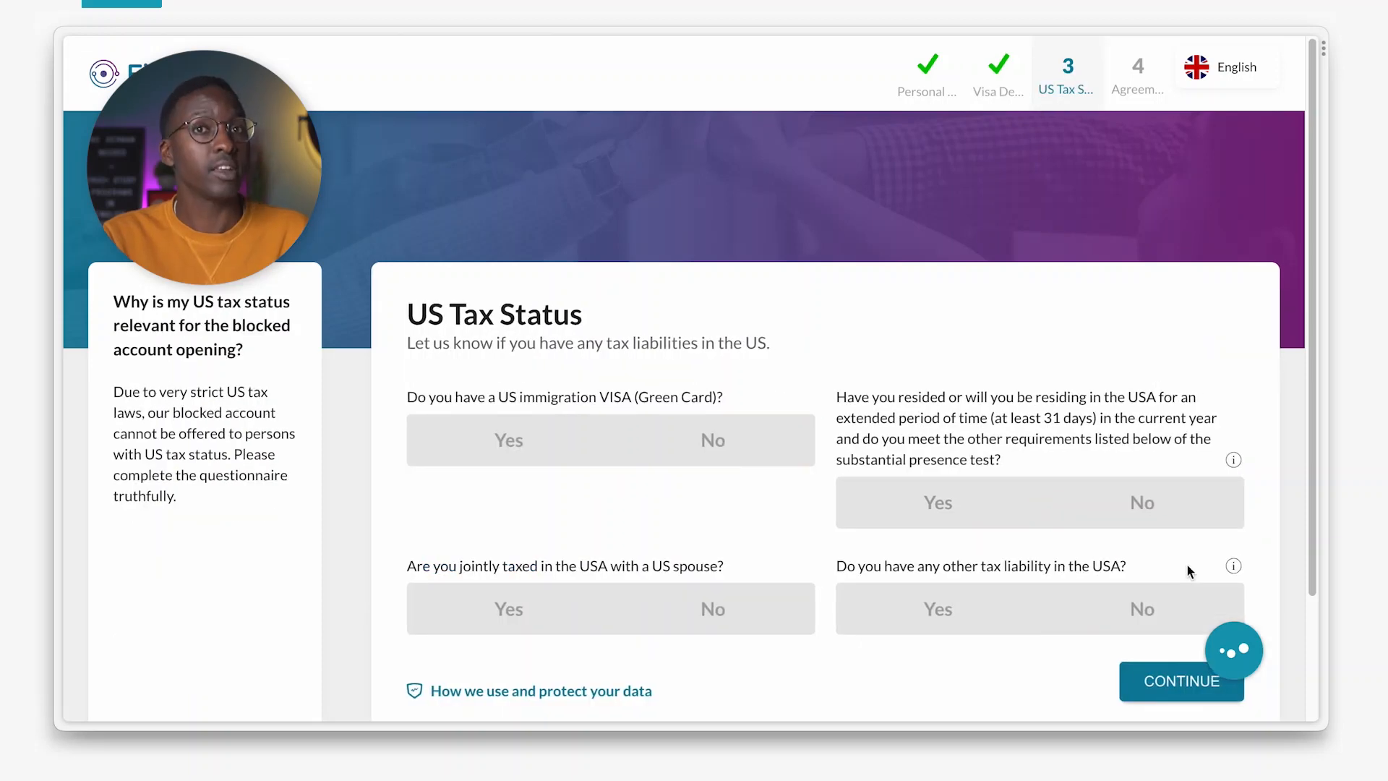
pyautogui.moveTo(410, 314); pyautogui.dragTo(639, 323)
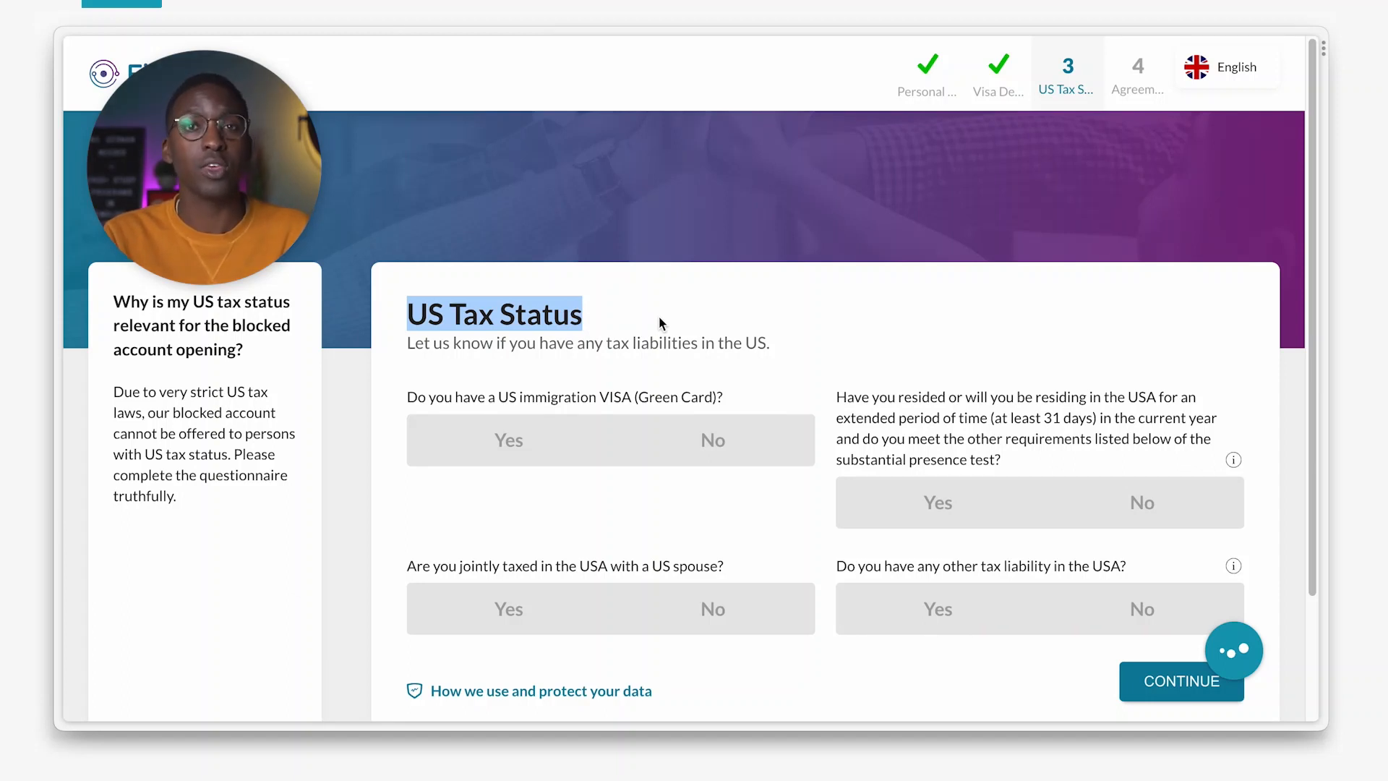
pyautogui.click(659, 318)
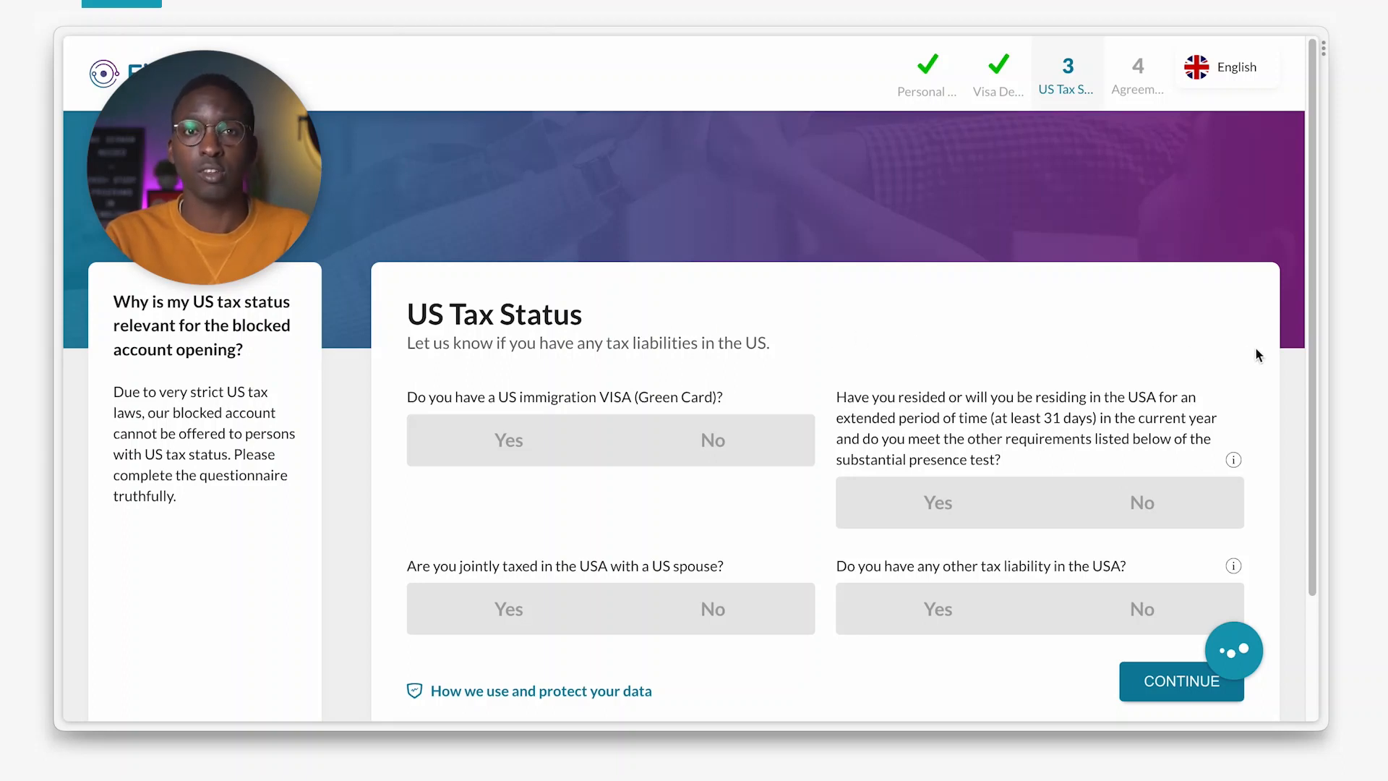
pyautogui.scroll(-2, 1256, 354)
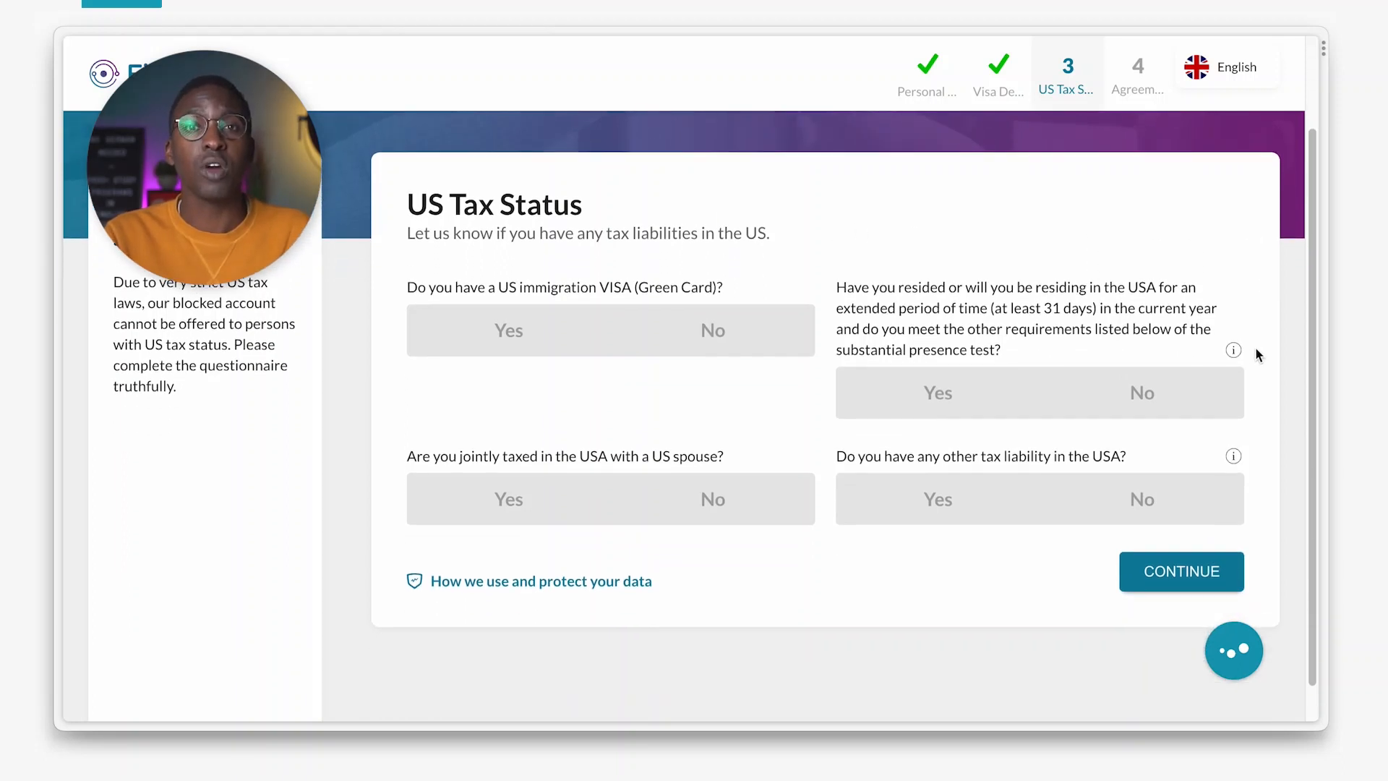
# Answer No to Green Card, substantial presence, joint taxation and other US tax liability.
pyautogui.click(734, 340)
pyautogui.click(1179, 392)
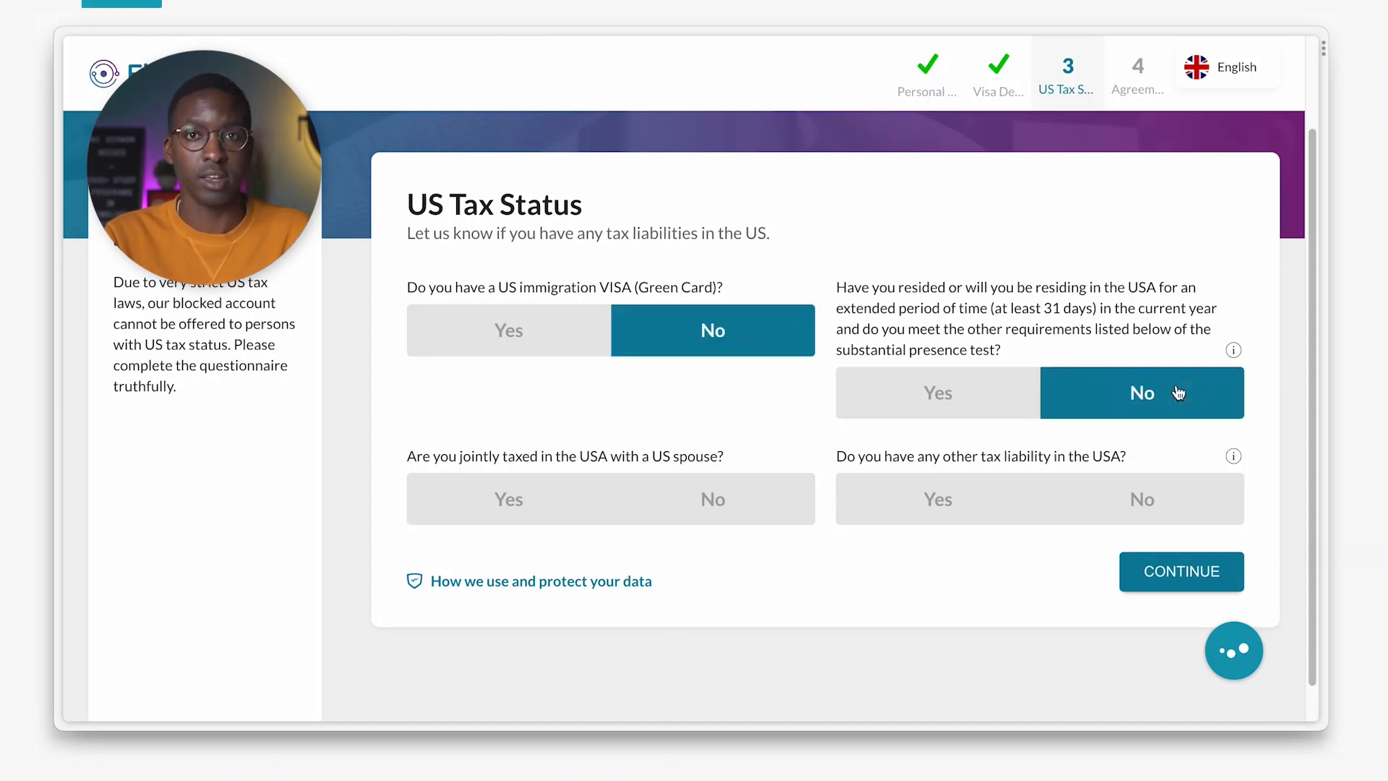
pyautogui.click(707, 515)
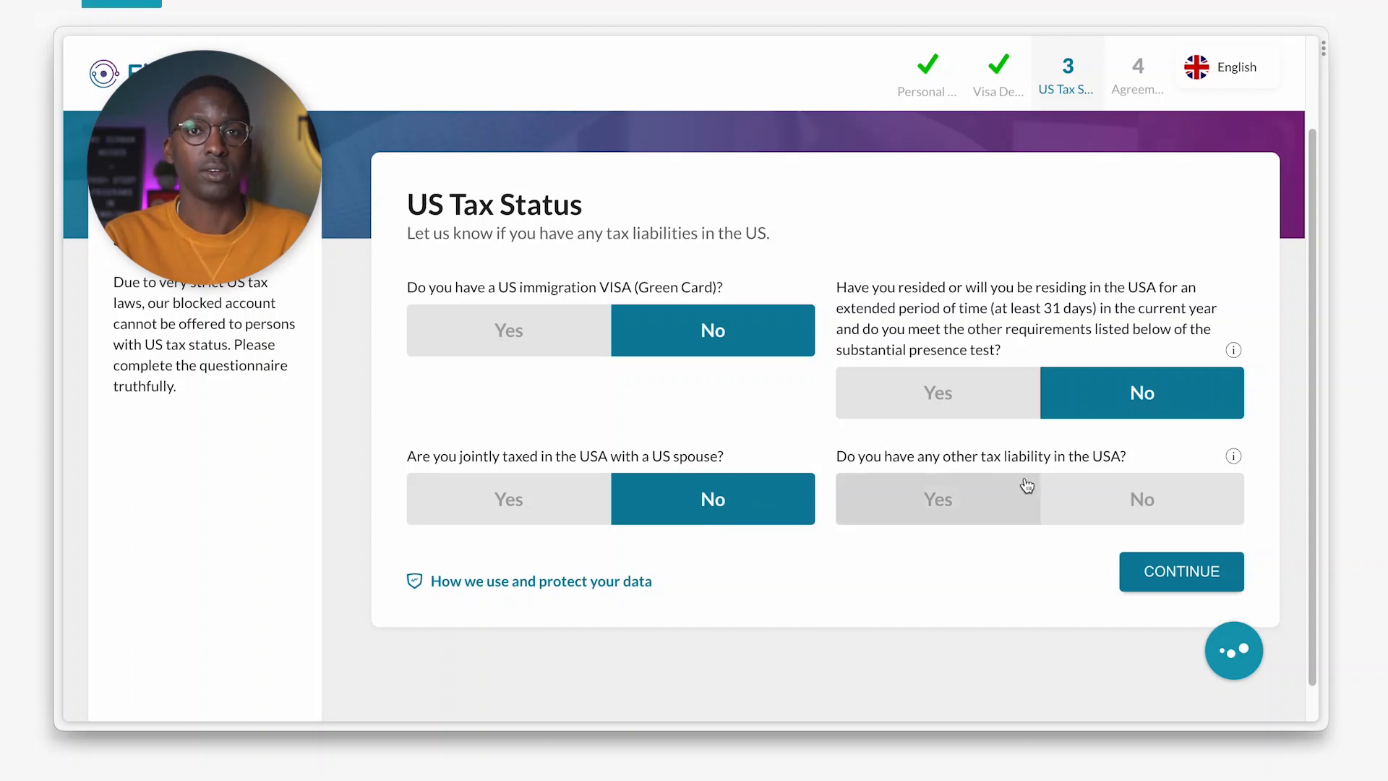
pyautogui.click(1157, 509)
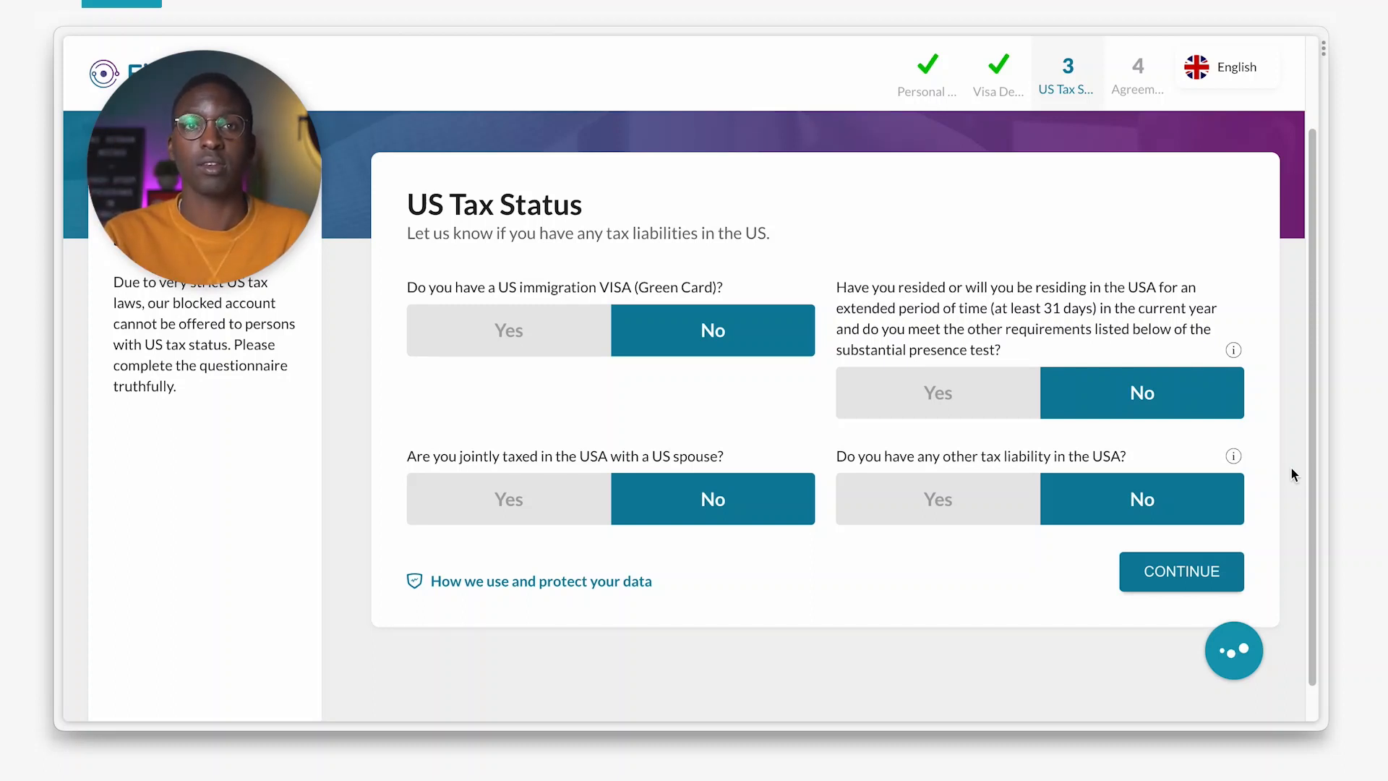
# Continue to the Agreements step and fill in the applicant's e-mail address.
pyautogui.click(1188, 582)
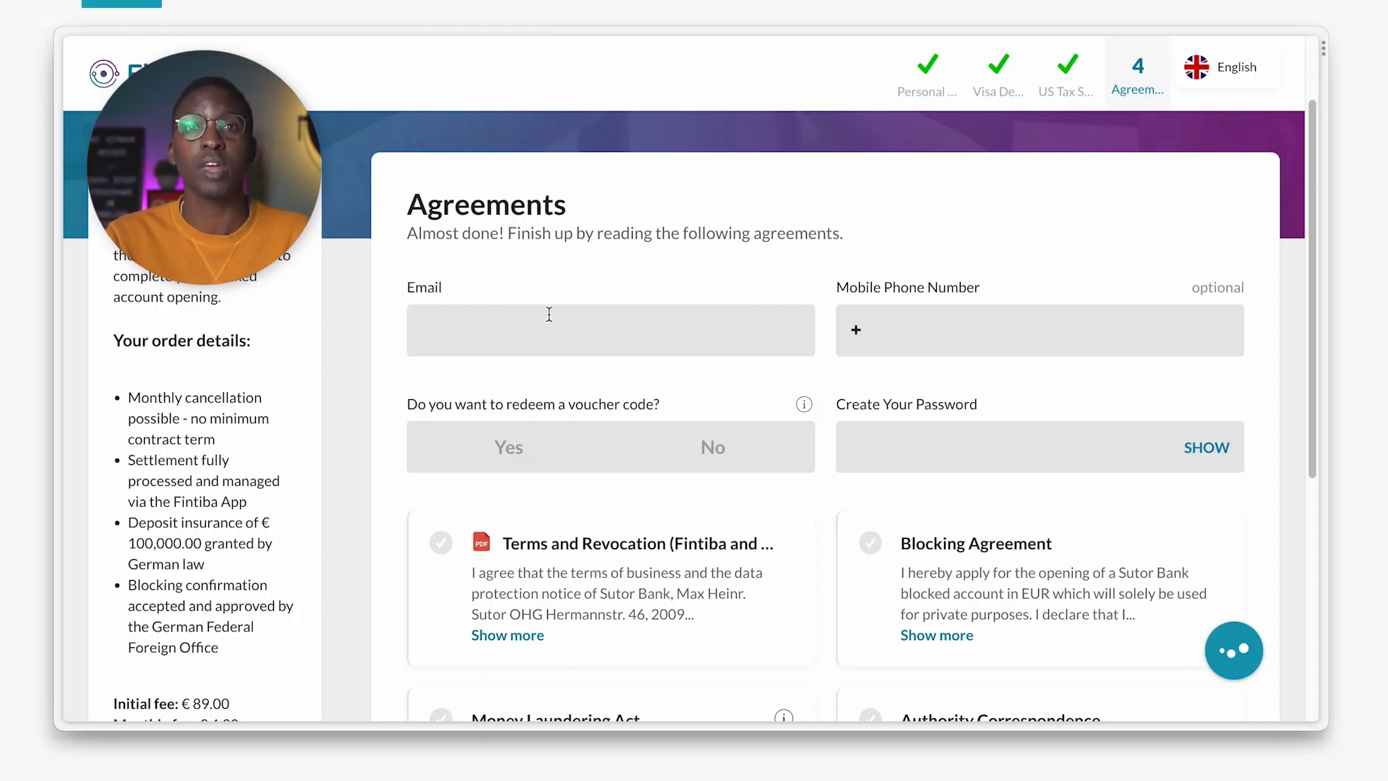
pyautogui.click(491, 332)
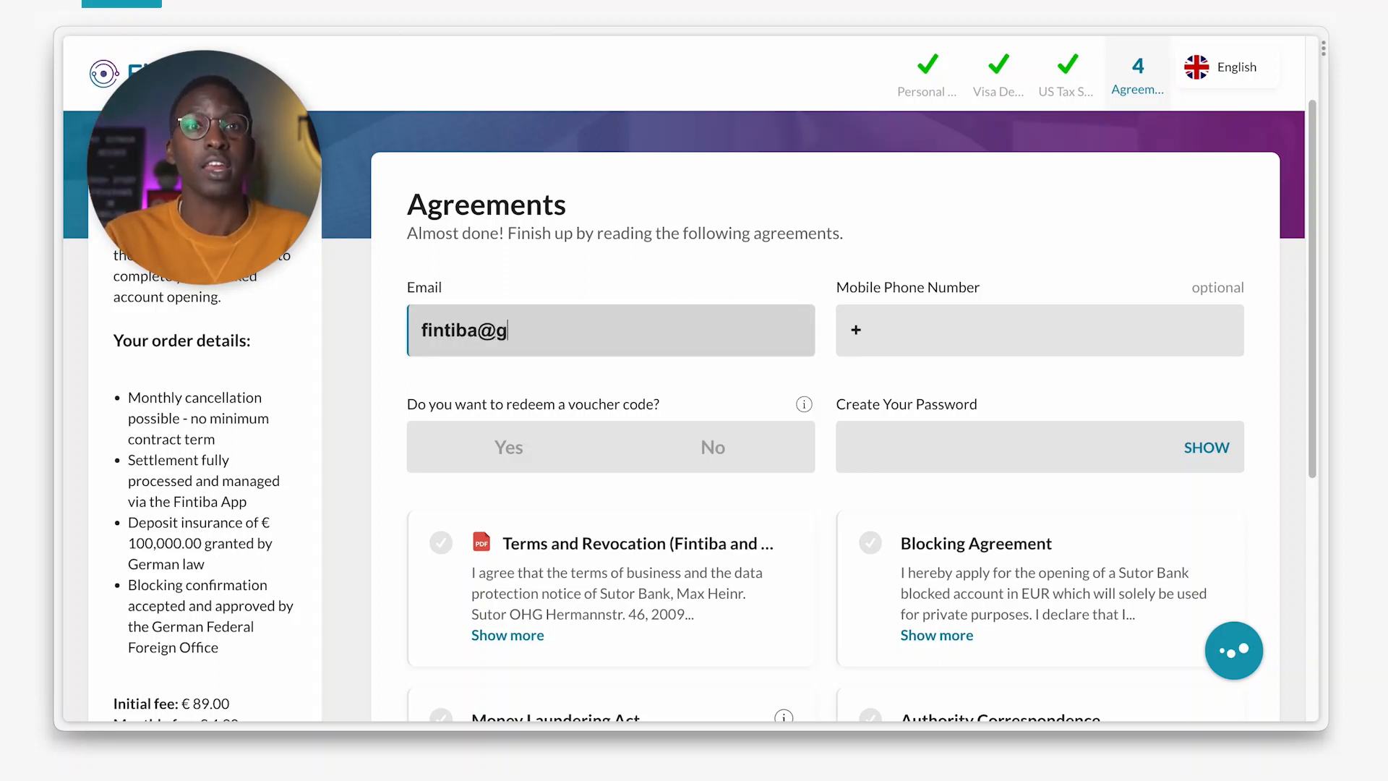
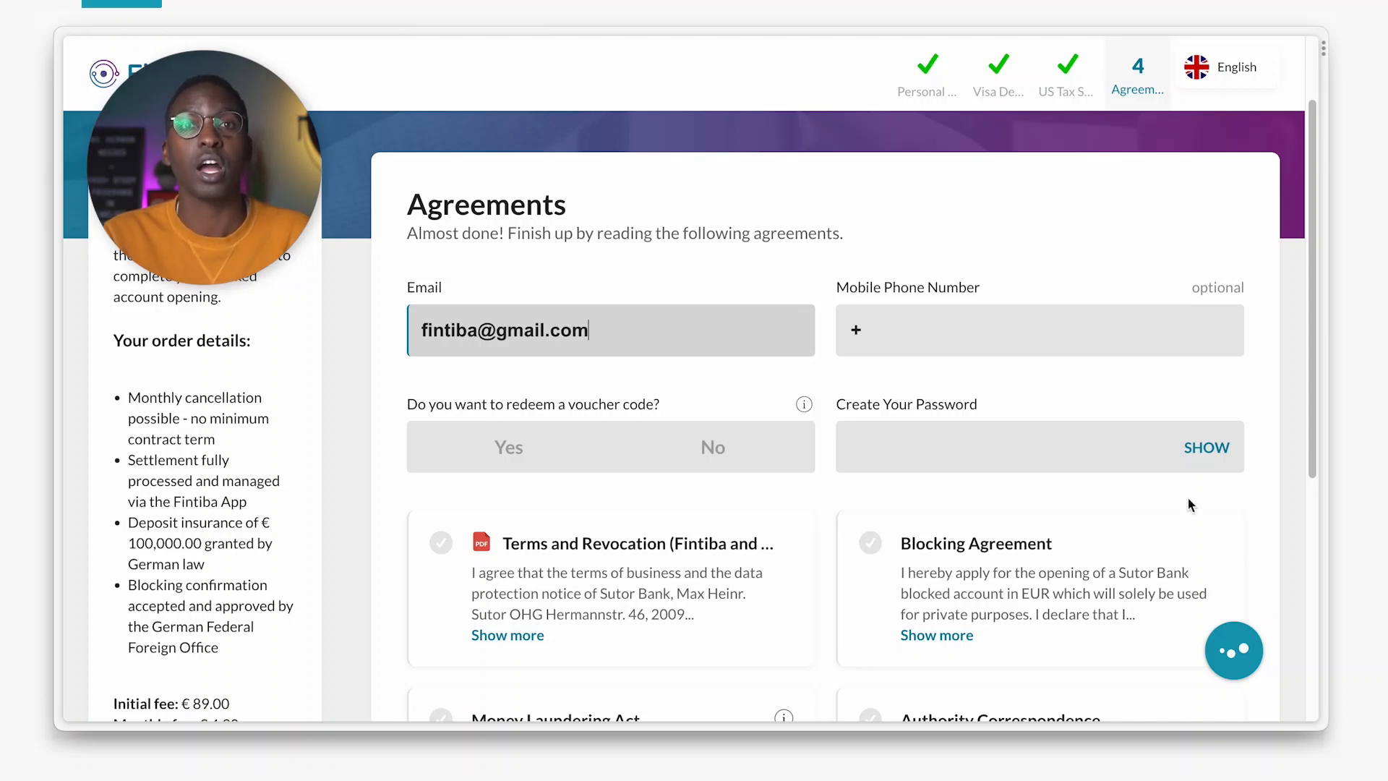
# Tick all six agreements, from Blocking Agreement through Terms and Revocation.
pyautogui.scroll(-5, 1187, 498)
pyautogui.click(871, 214)
pyautogui.click(872, 393)
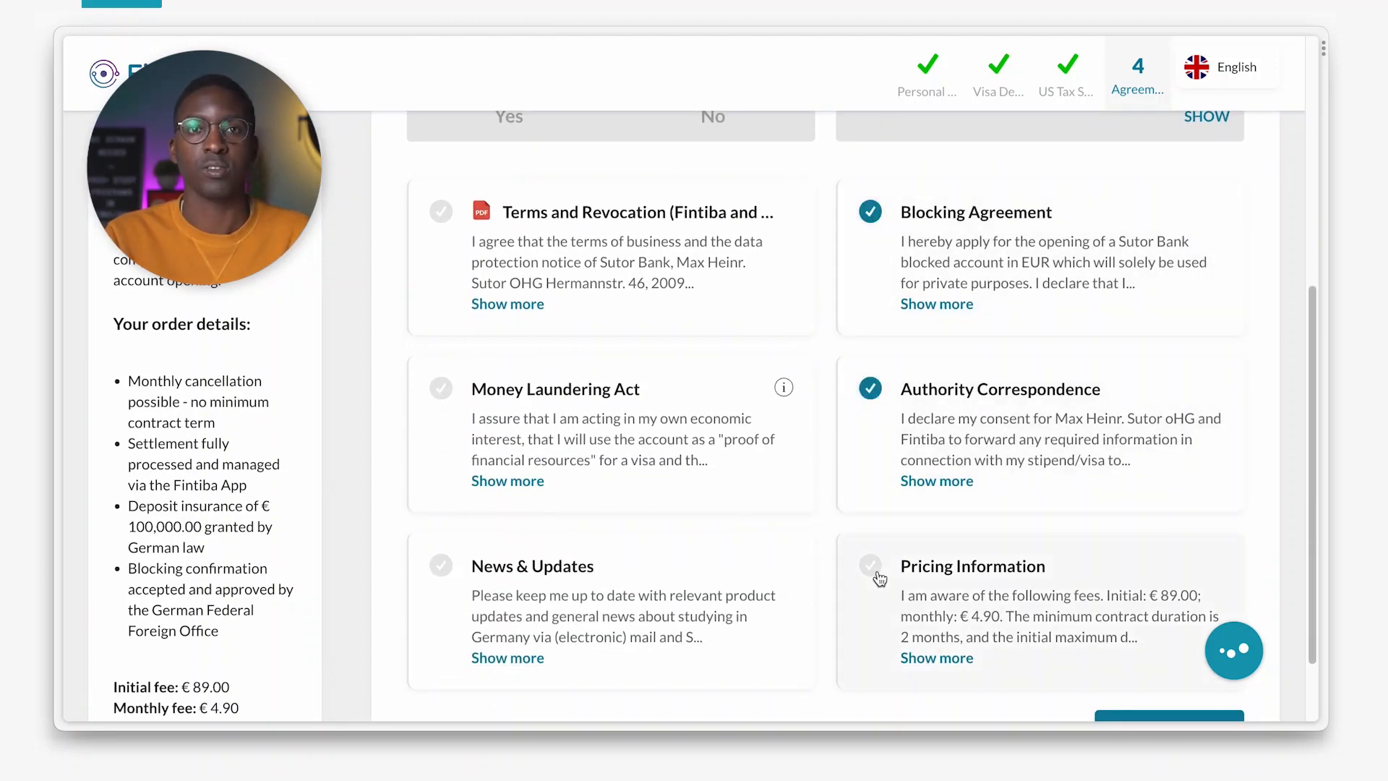
pyautogui.click(875, 570)
pyautogui.click(441, 568)
pyautogui.click(442, 395)
pyautogui.click(442, 214)
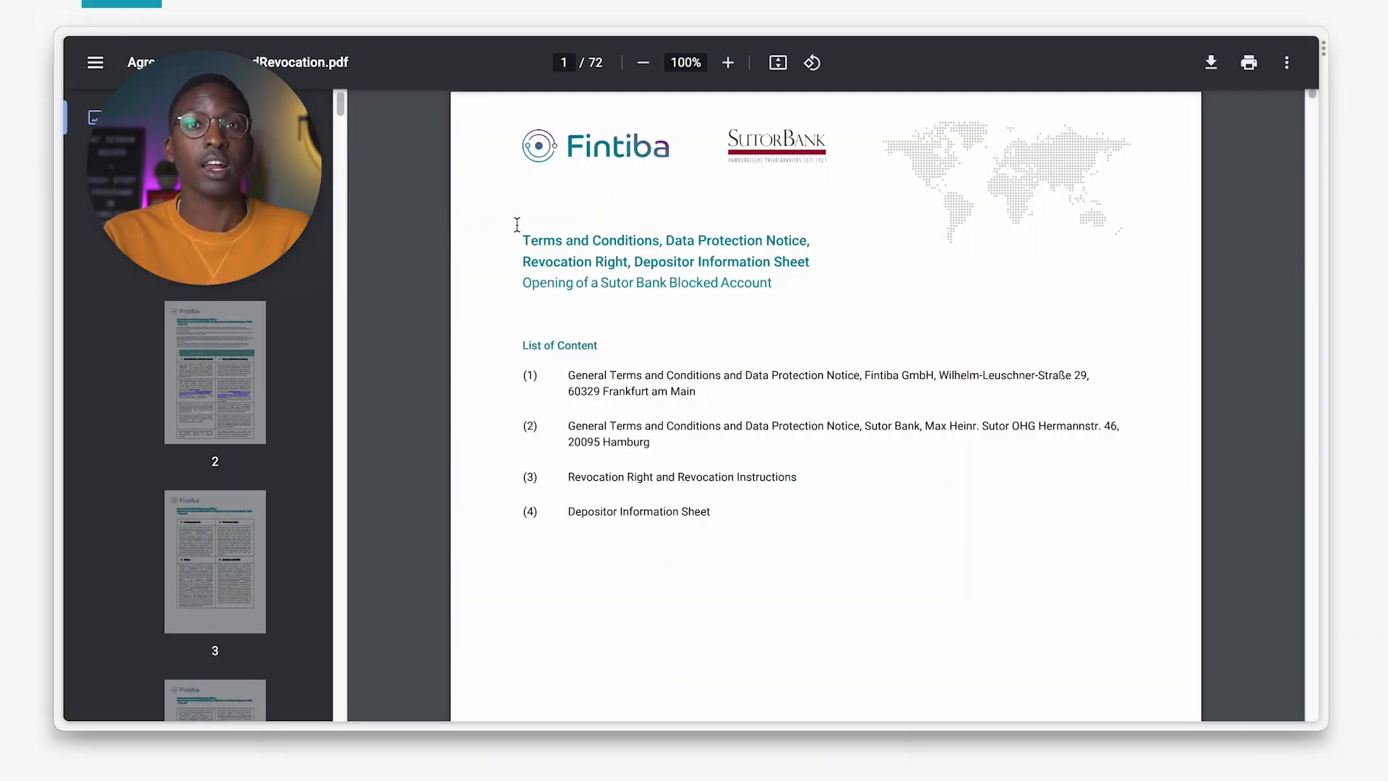
# Review the Terms document title, then submit the application with OPEN ACCOUNT.
pyautogui.moveTo(519, 238); pyautogui.dragTo(802, 308)
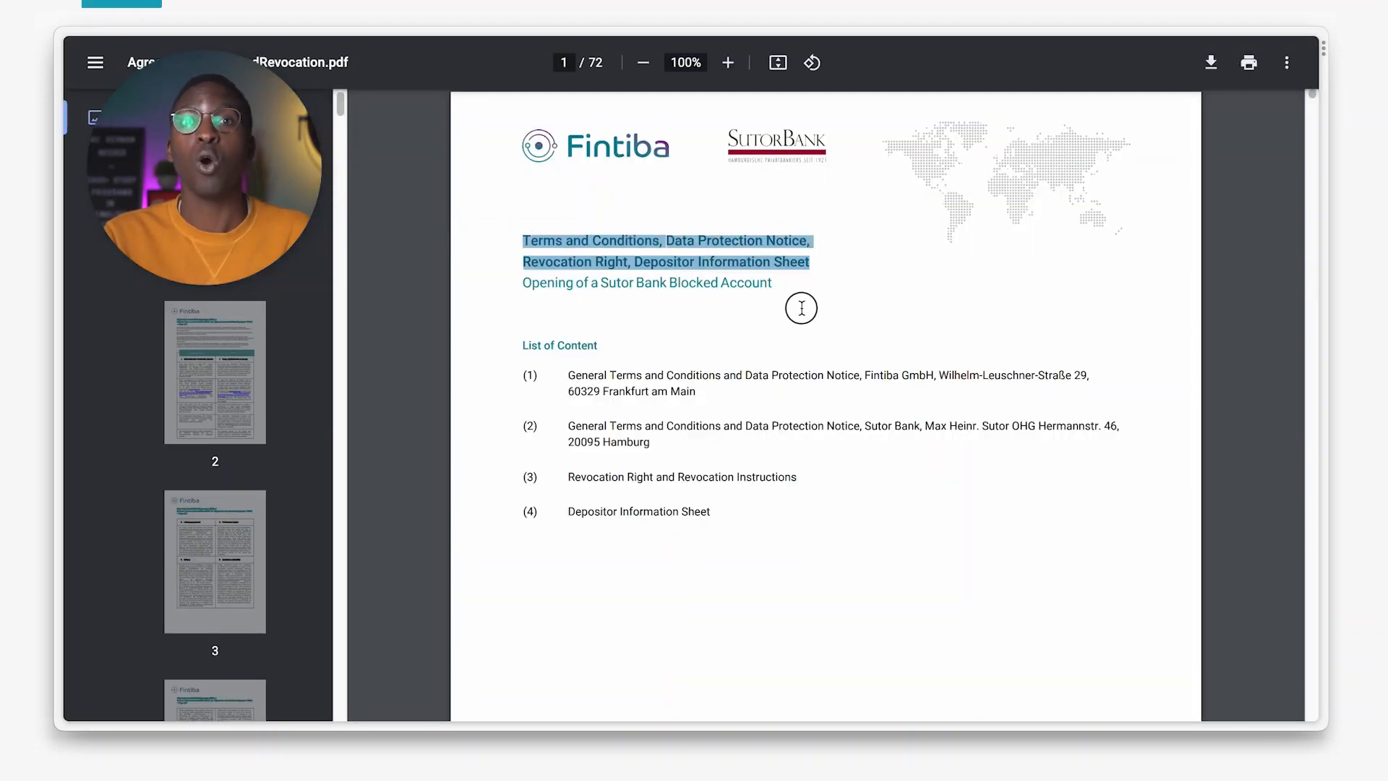
pyautogui.click(850, 321)
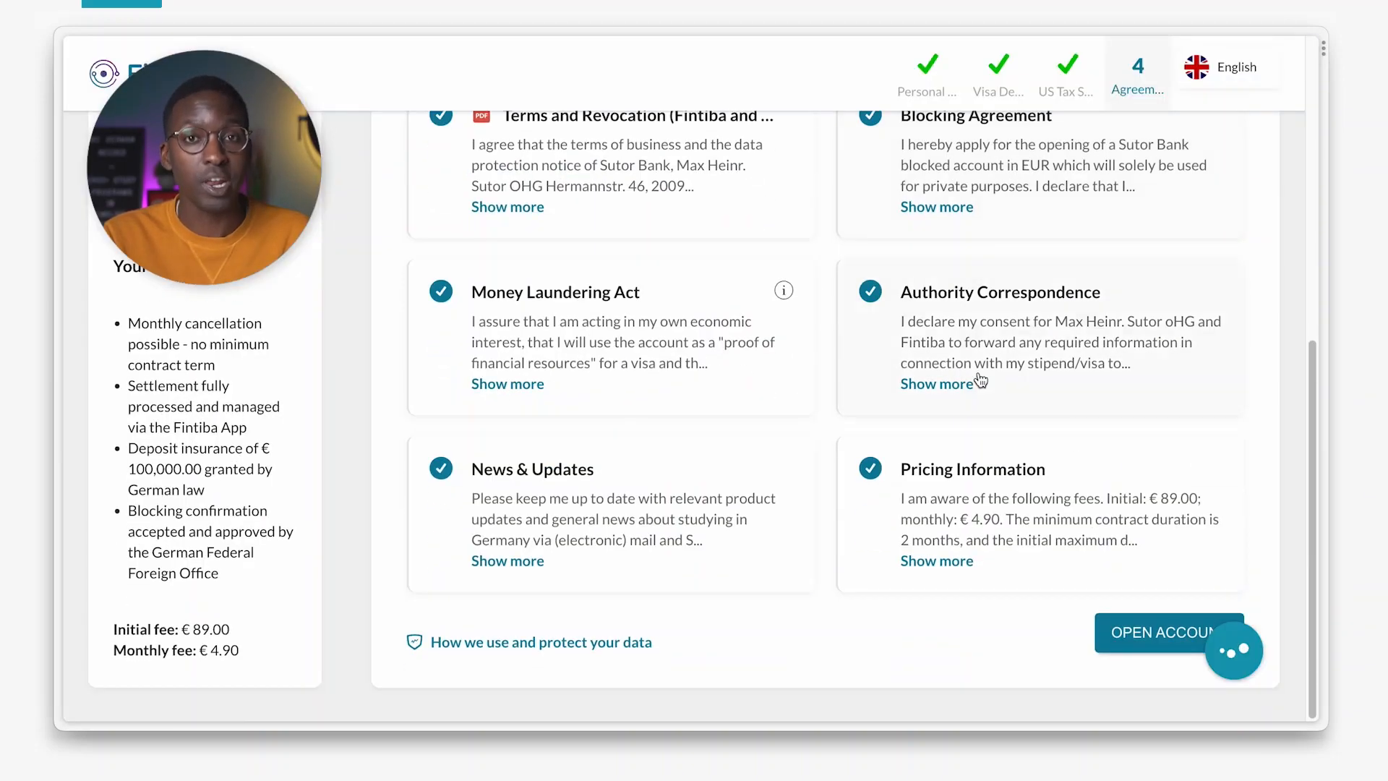
pyautogui.click(1164, 639)
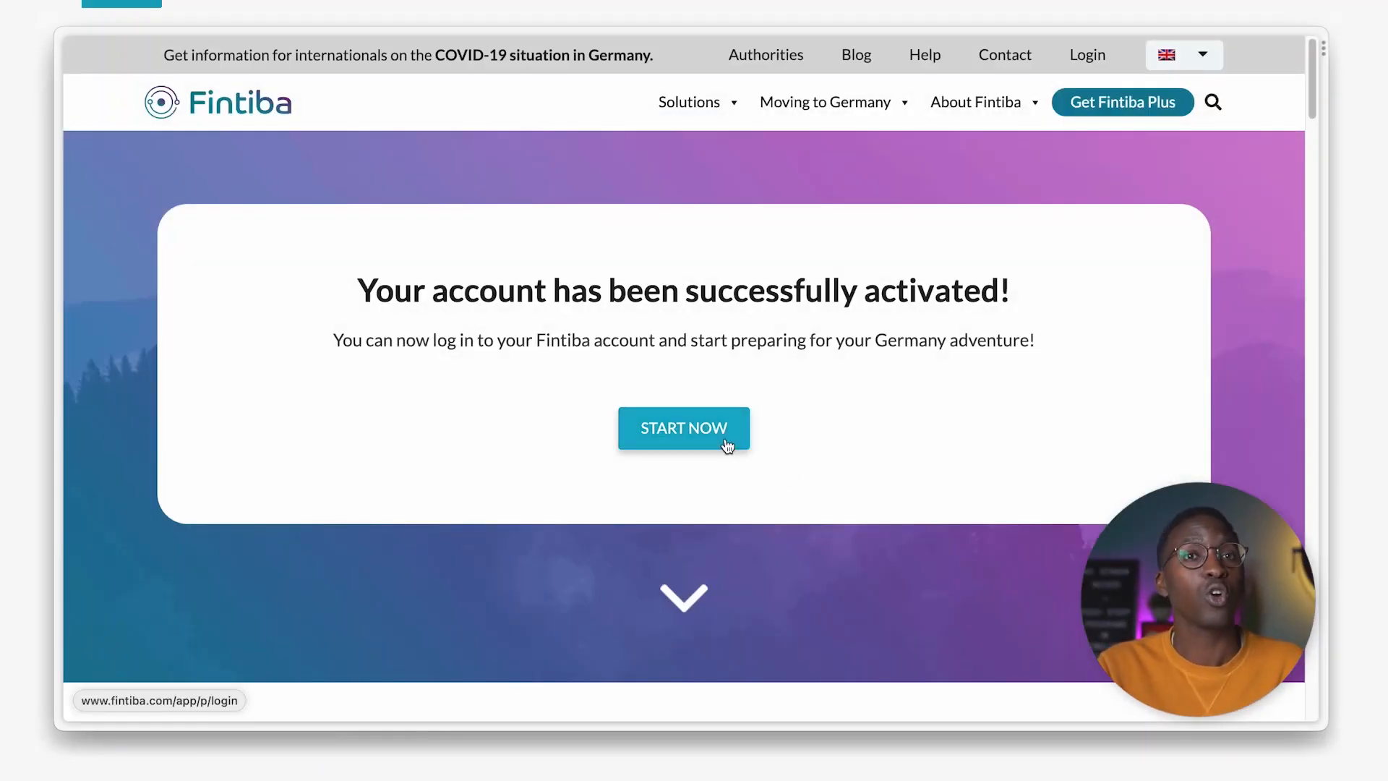
# Log in to the new Fintiba account with the account e-mail and password.
pyautogui.click(726, 441)
pyautogui.click(557, 461)
pyautogui.write('•••••••')
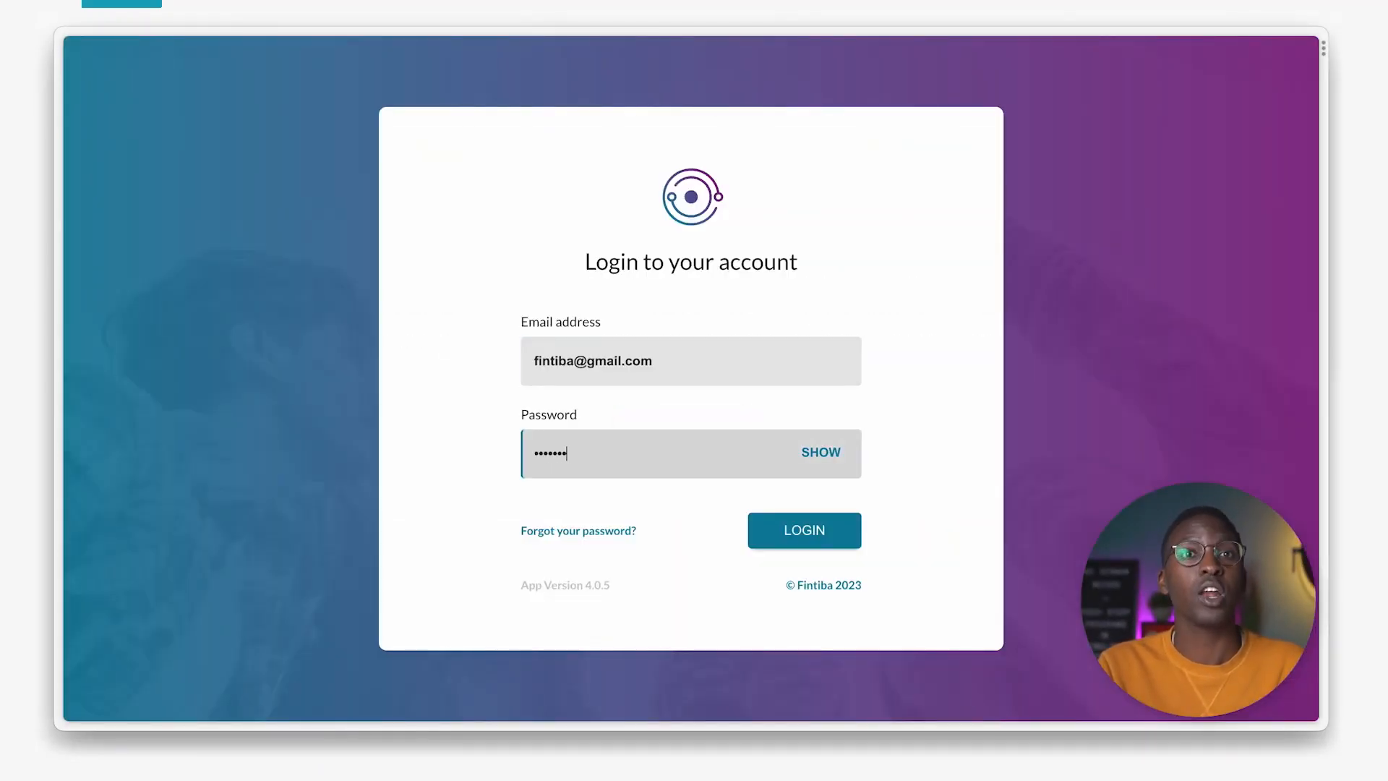
pyautogui.click(839, 541)
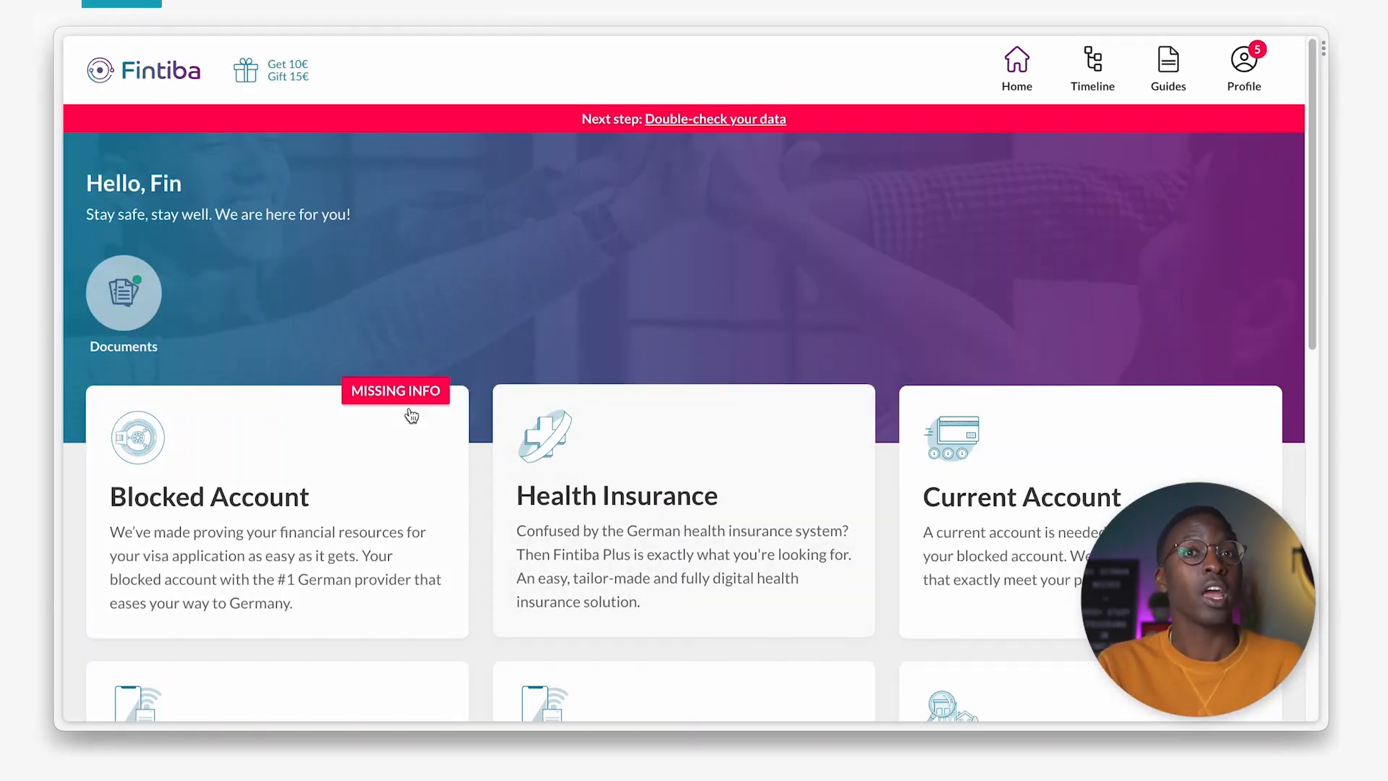
# View the Blocked Account's Blocking Agreement (€934 monthly, 12 months), then go to the profile page.
pyautogui.click(208, 501)
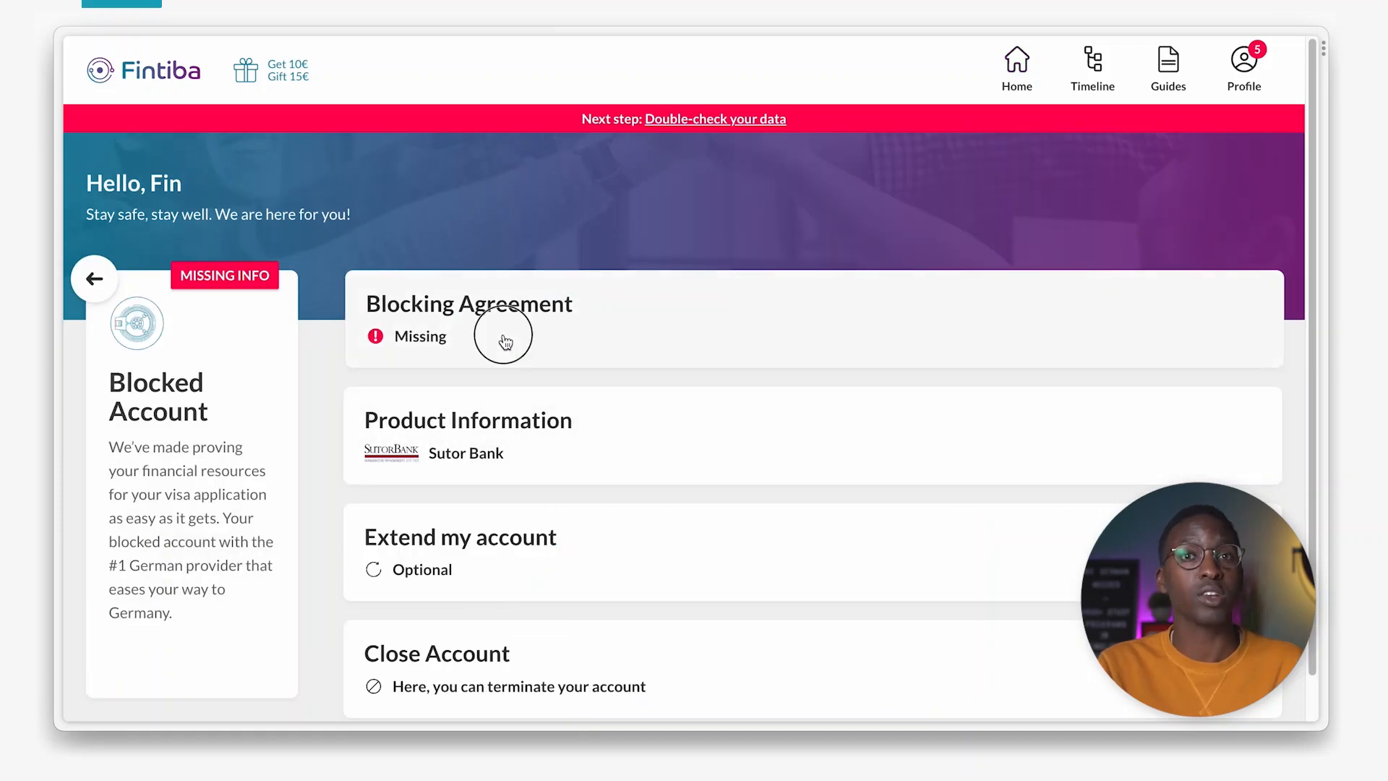
pyautogui.click(505, 337)
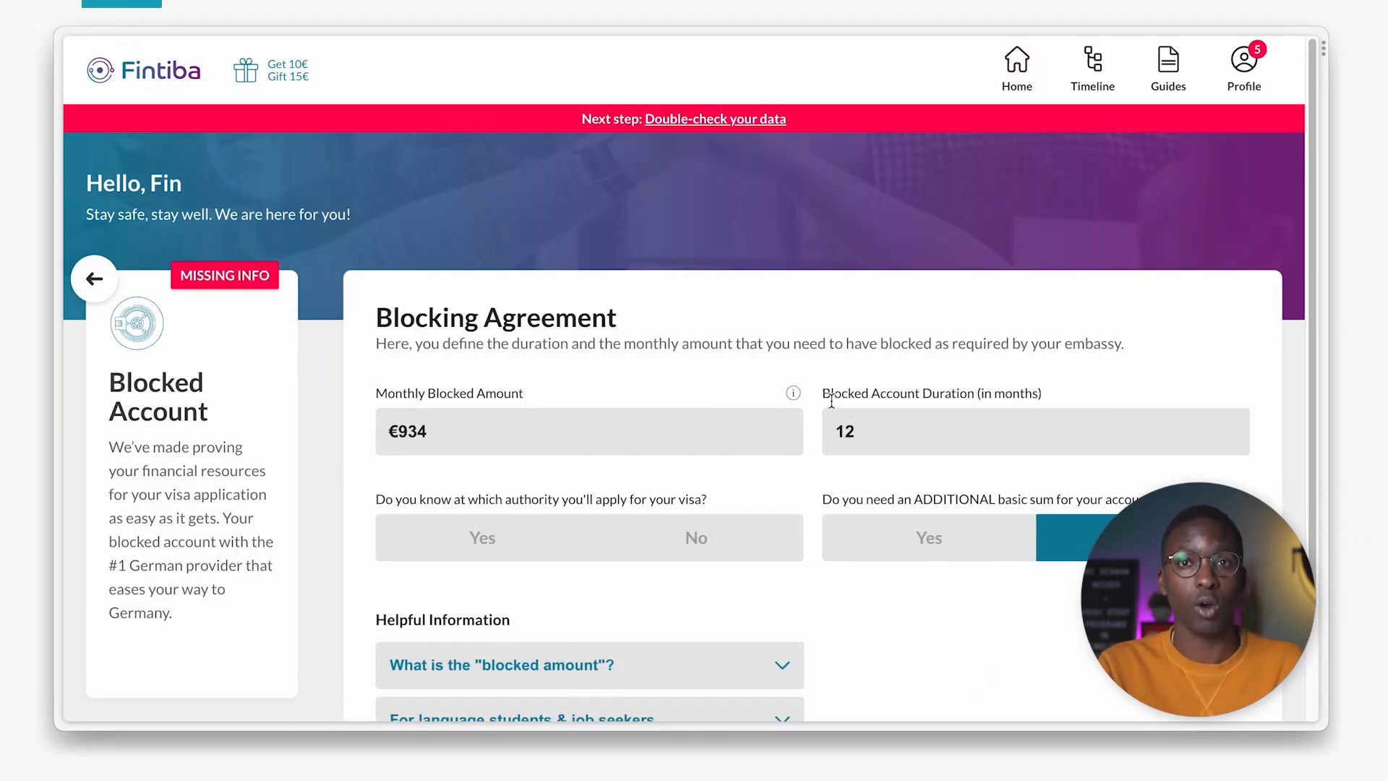
pyautogui.click(1244, 73)
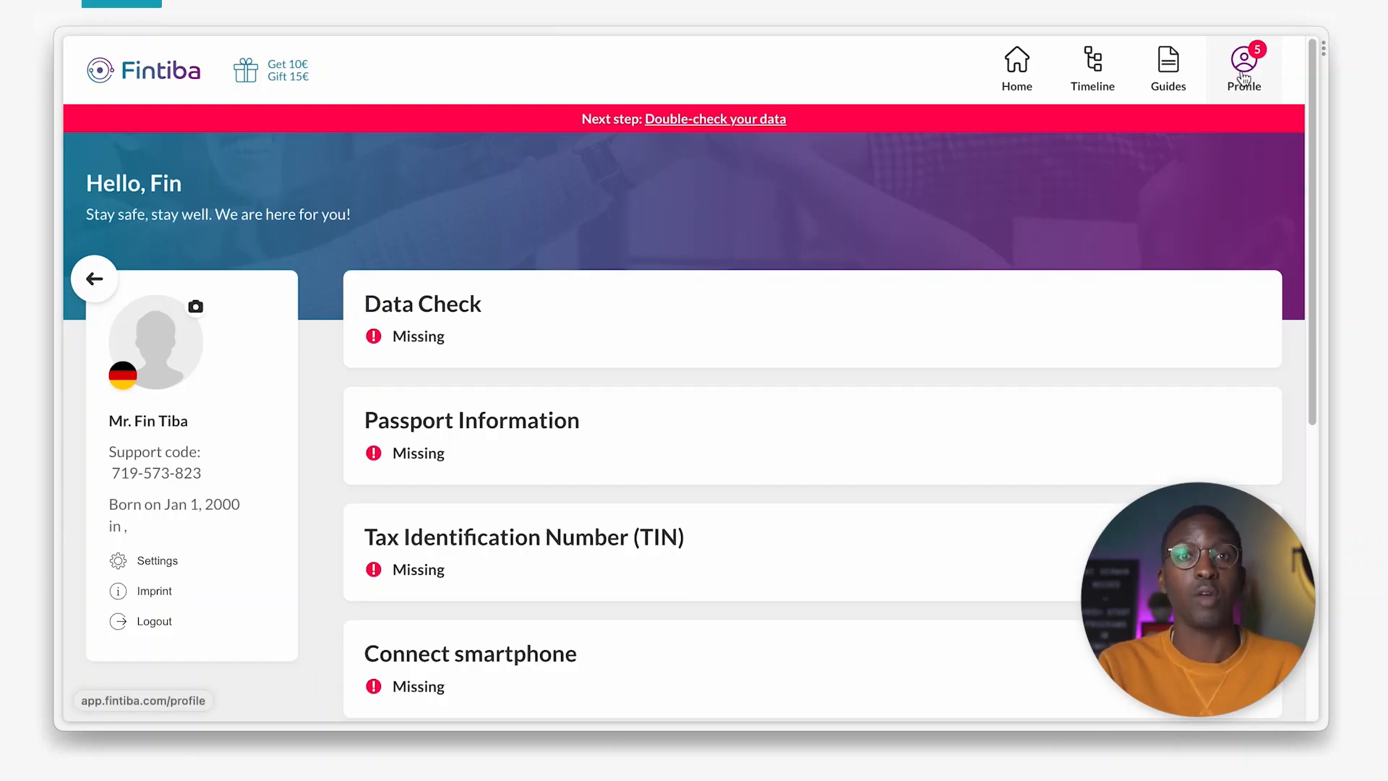